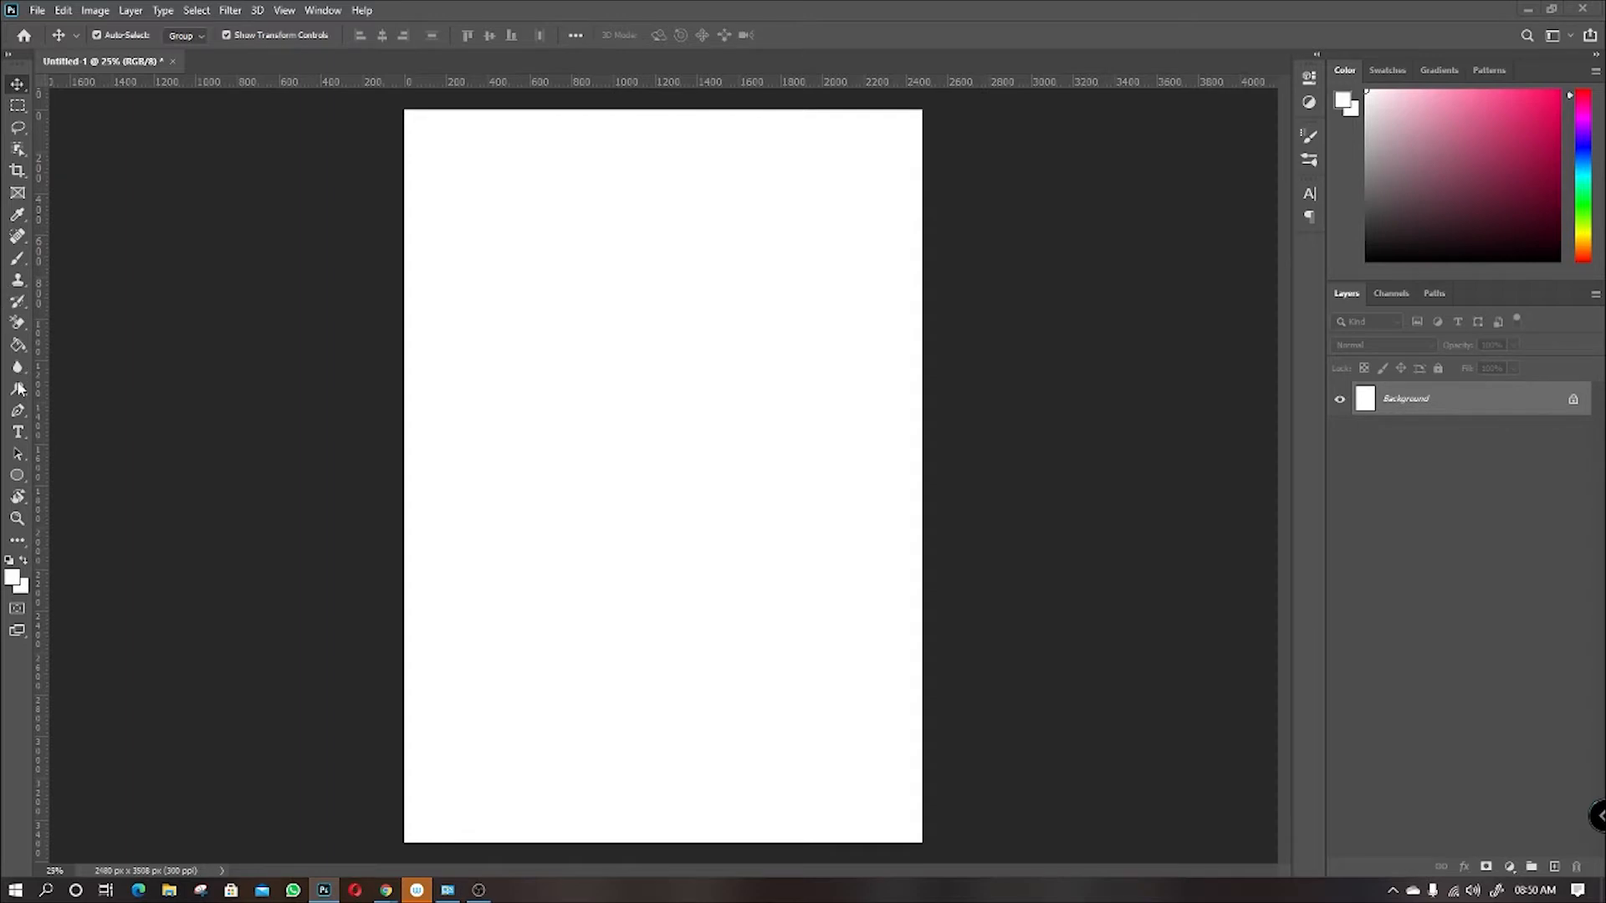
left_click(18, 280)
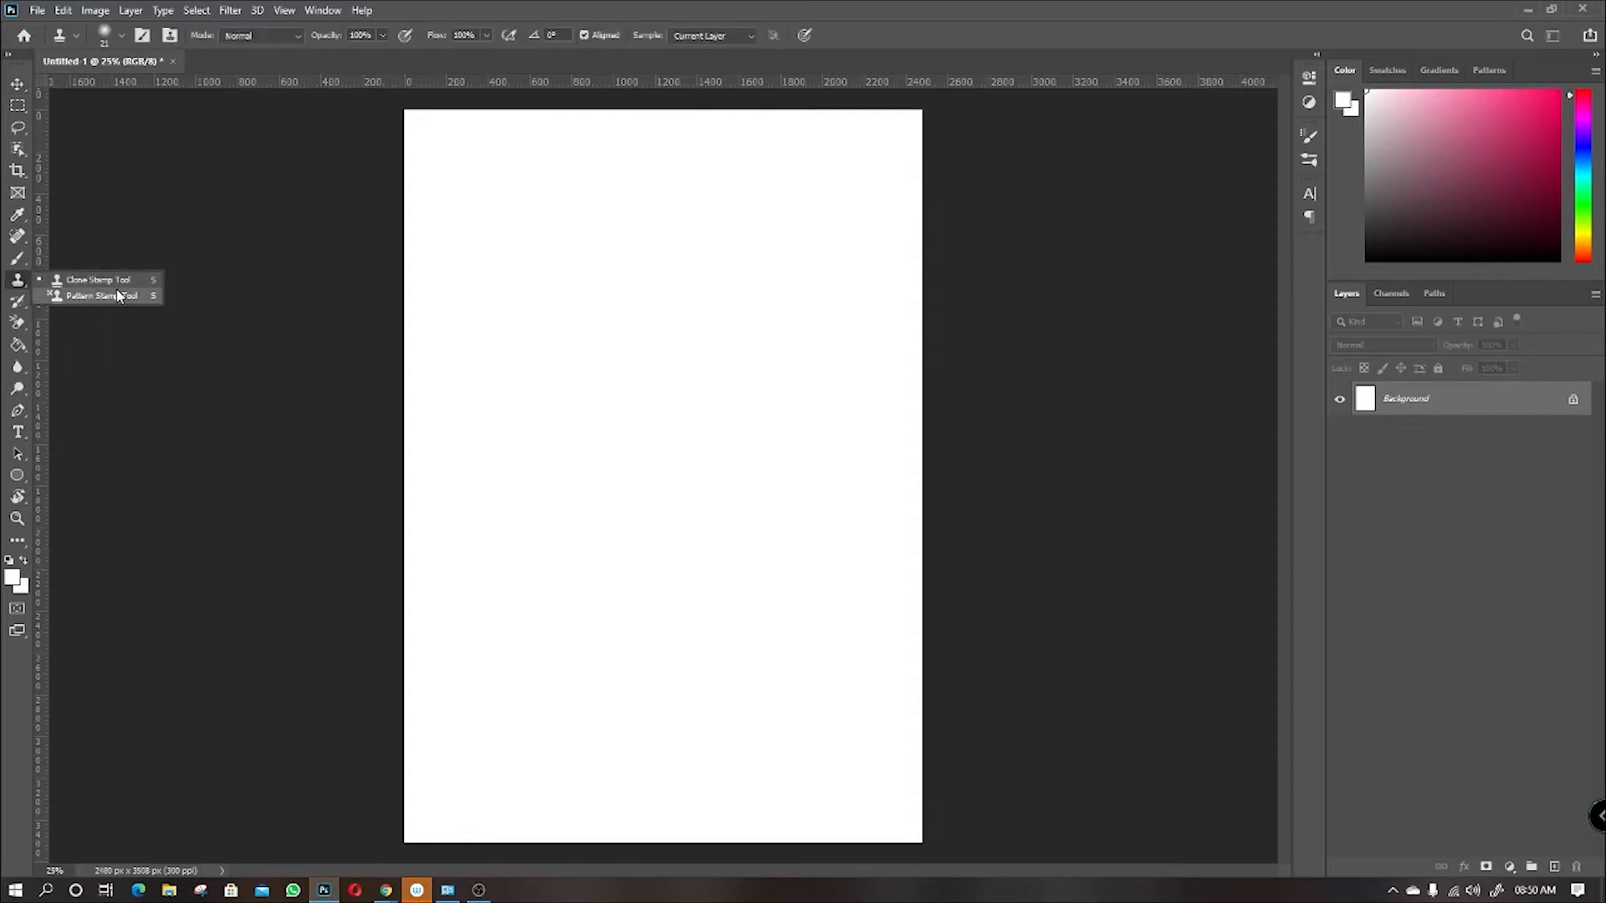
left_click(102, 281)
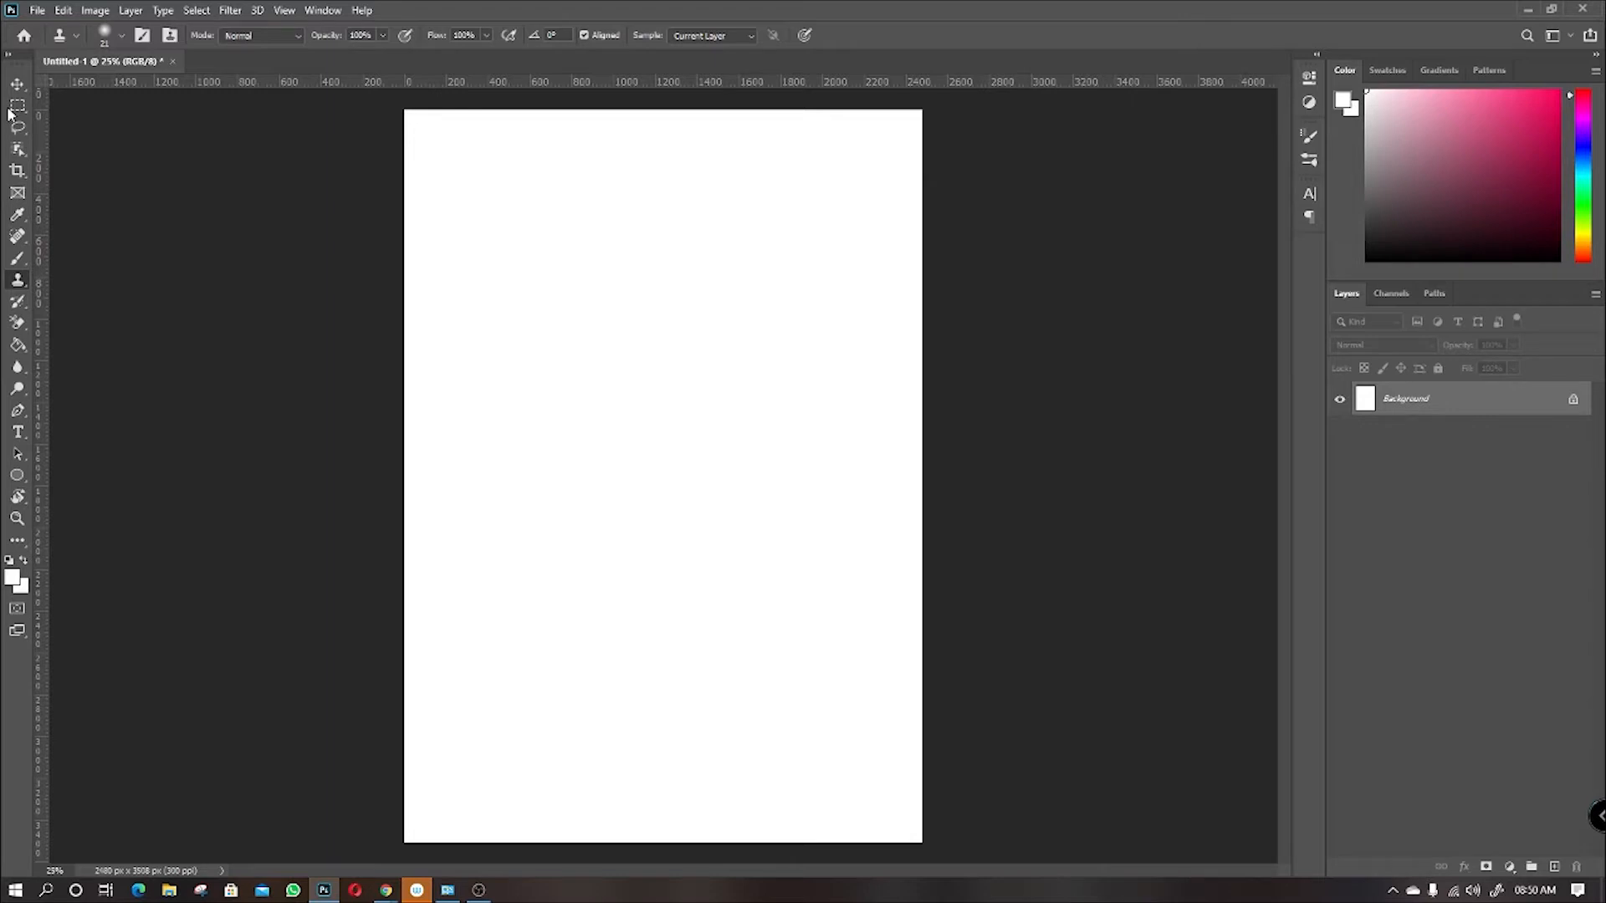
Draw a square about 736 px wide in the upper part of the page and fill it with dark maroon.
left_click(18, 477)
mouse_move(509, 241)
left_mouse_down()
mouse_move(718, 453)
mouse_move(662, 393)
left_mouse_up()
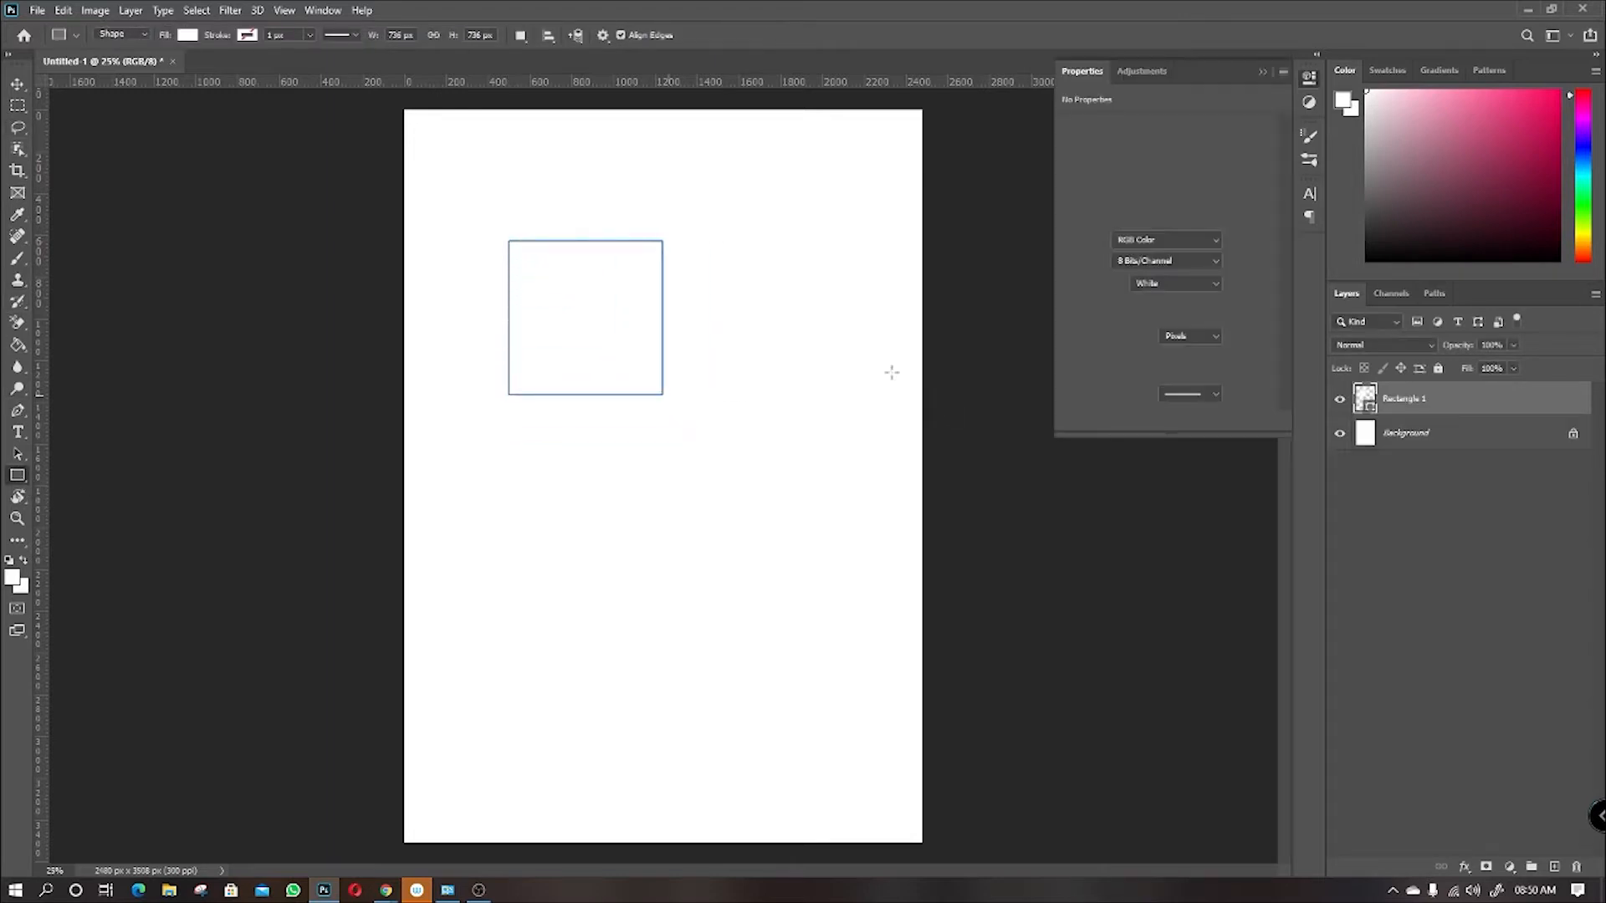
left_click(1436, 192)
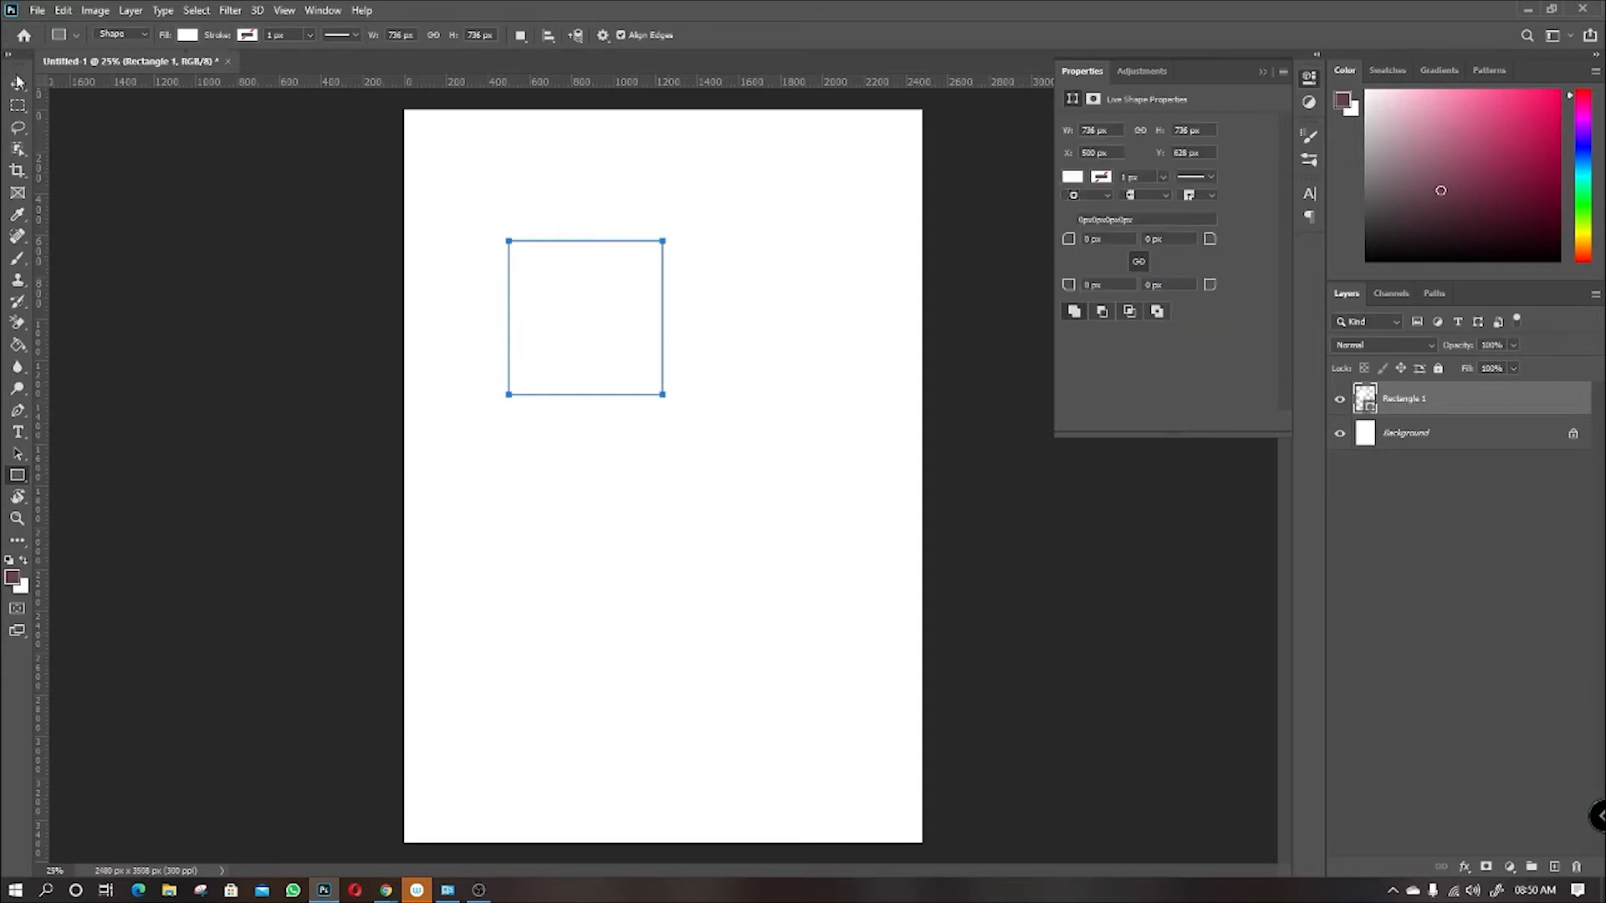
key("v")
key("alt+BackSpace")
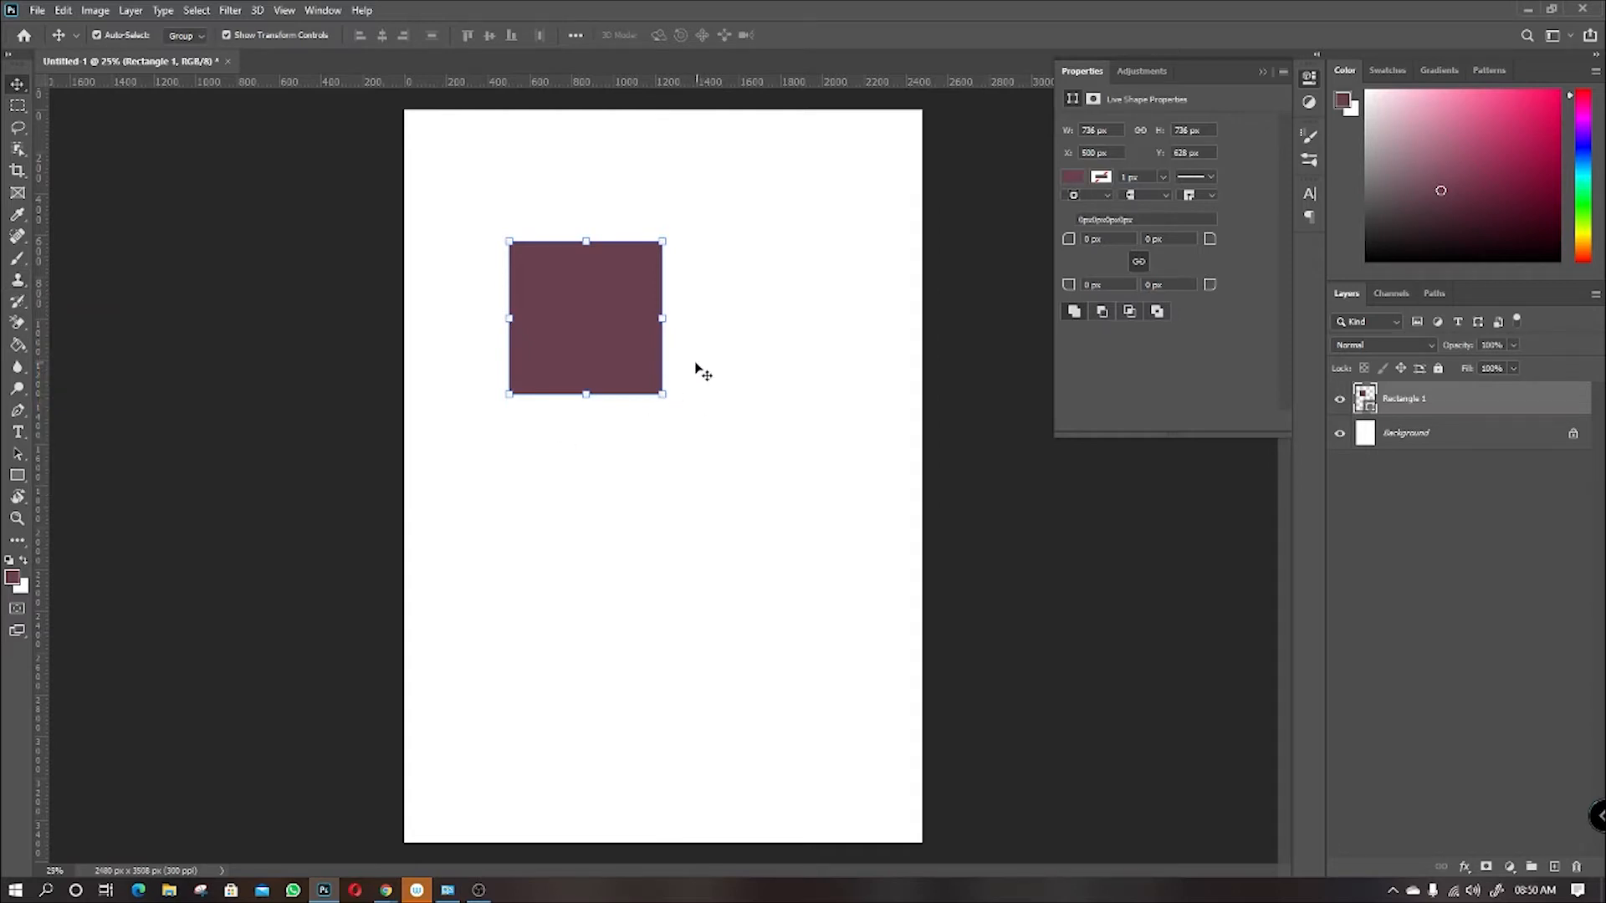
Add an empty layer above the square's shape layer and make it the active layer.
left_click(689, 453)
left_click(1412, 406)
left_click(1556, 868)
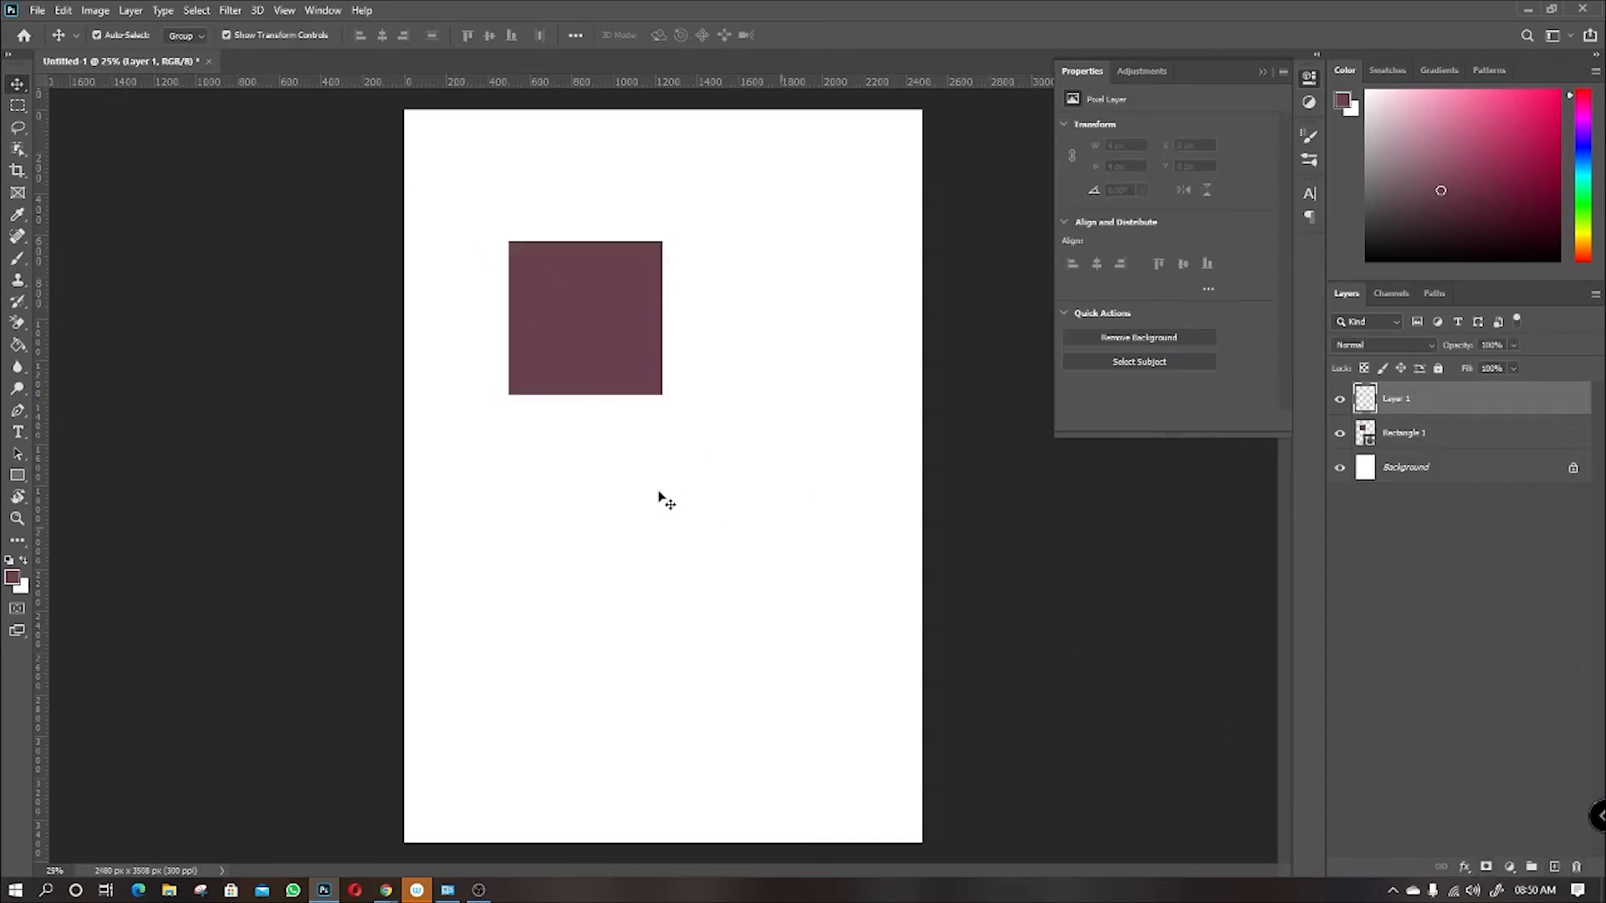
left_click(577, 356)
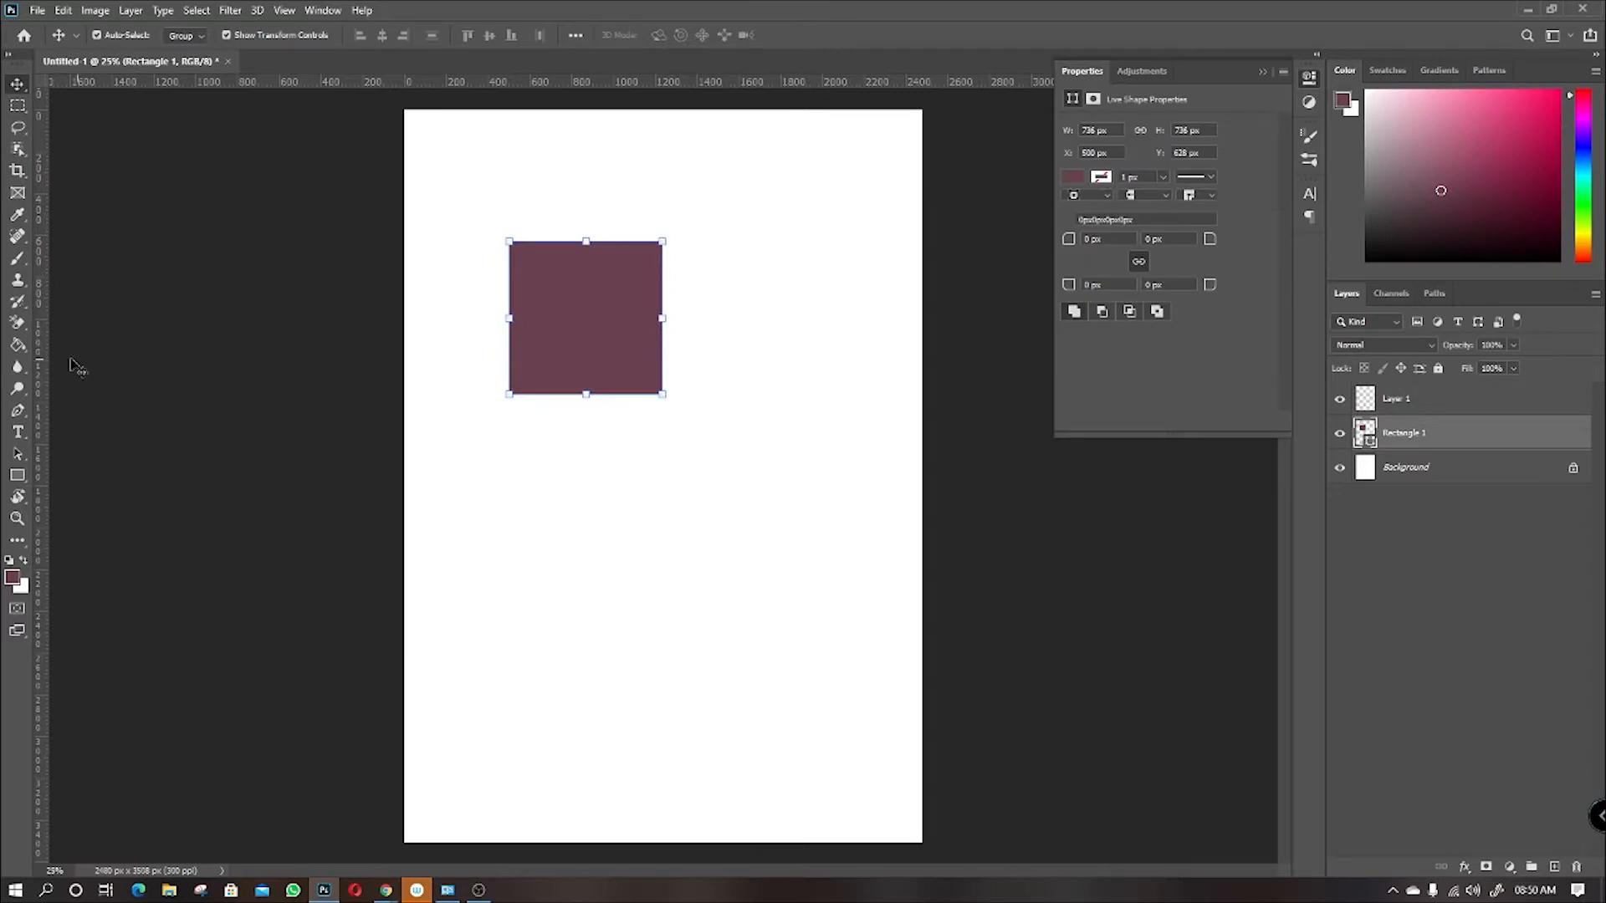
left_click(1360, 405)
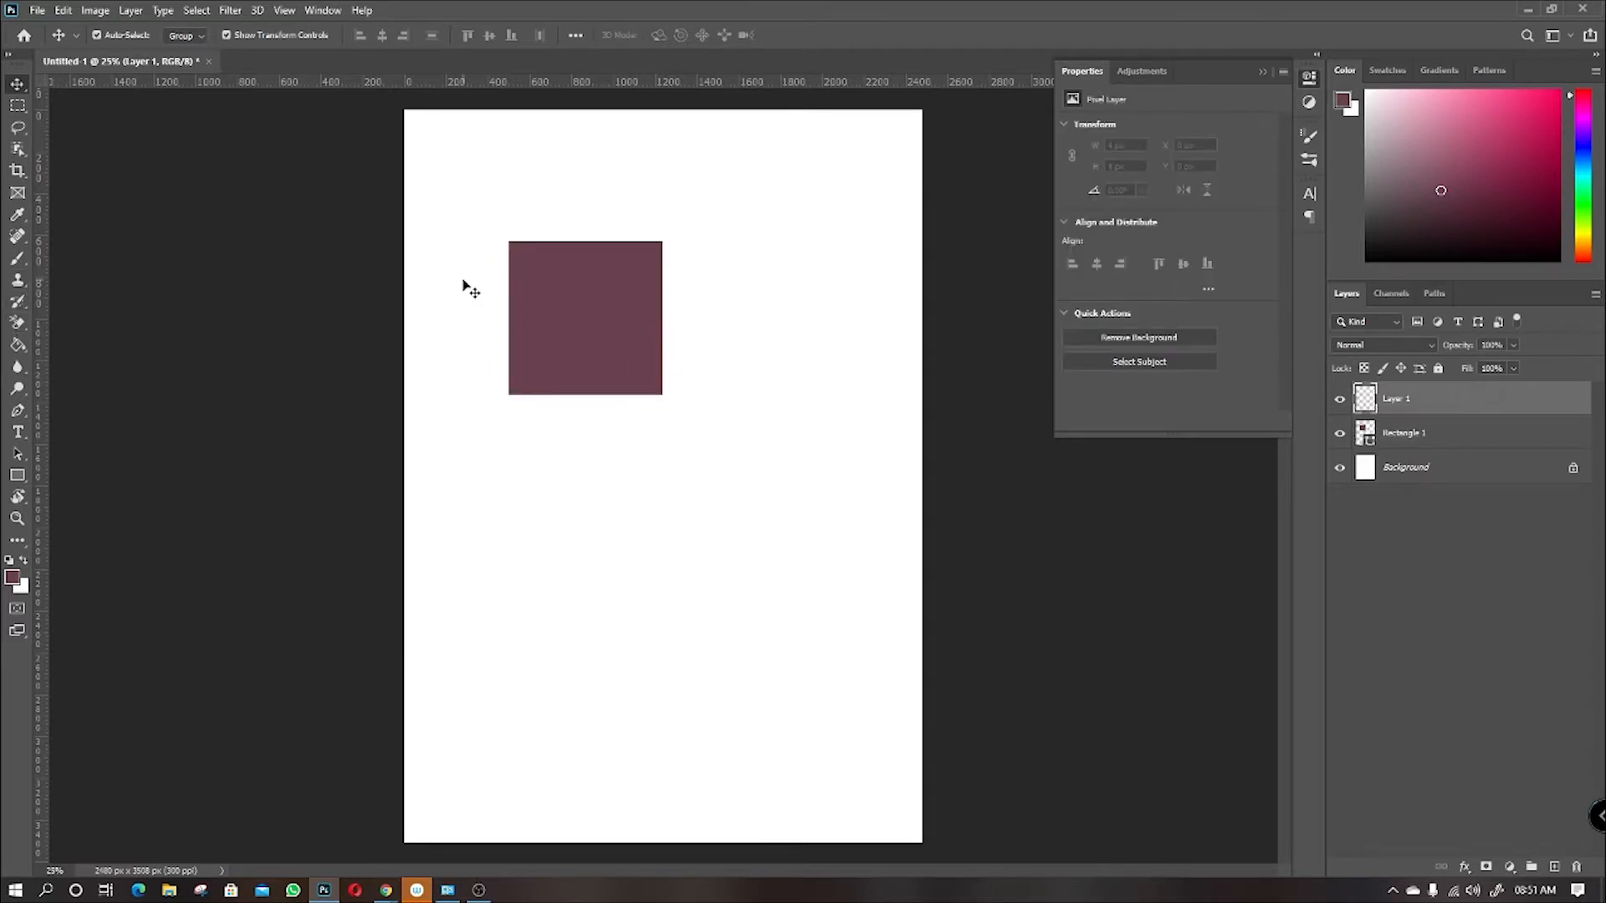
Activate the Clone Stamp tool and enlarge its brush until it is slightly smaller than the square.
left_click(17, 281)
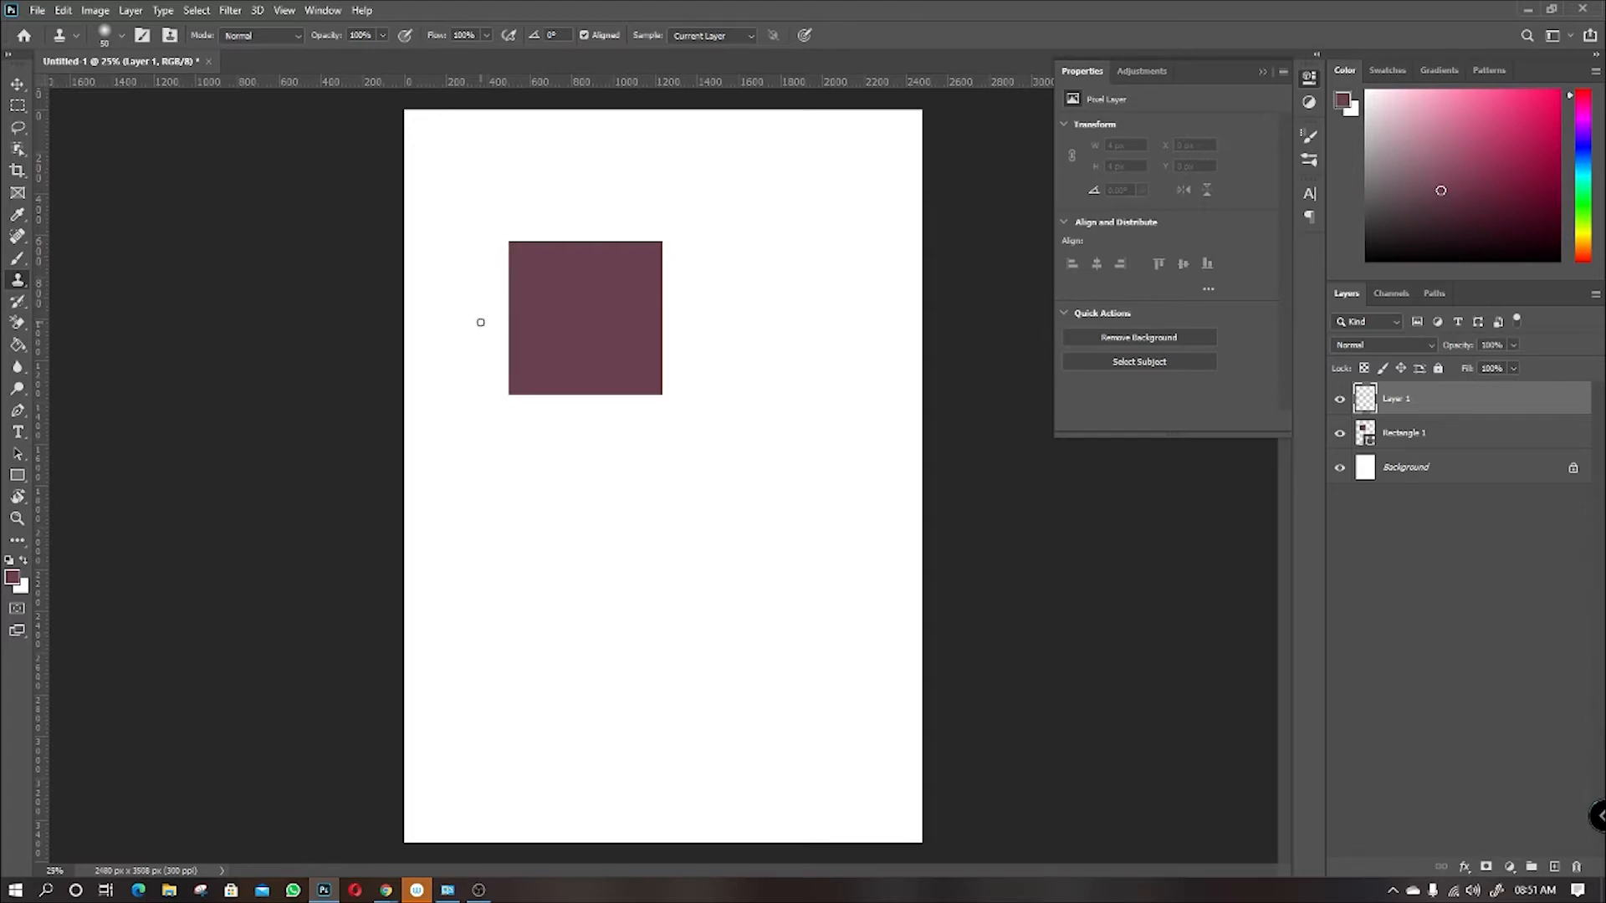
key("bracketright")
key("bracketright")
key("bracketright")
key("bracketright")
key("bracketright")
key("bracketright")
key("bracketright")
key("bracketright")
key("bracketright")
key("bracketright")
key("bracketleft")
key("bracketleft")
key("bracketleft")
key("bracketleft")
key("bracketleft")
key("bracketright")
key("bracketright")
key("bracketright")
key("bracketright")
key("bracketright")
key("bracketright")
key("bracketright")
key("bracketleft")
key("bracketleft")
Rename the empty layer above the rectangle to "clone" and keep it active.
left_click(1410, 430)
left_click(1404, 403)
left_click(1404, 435)
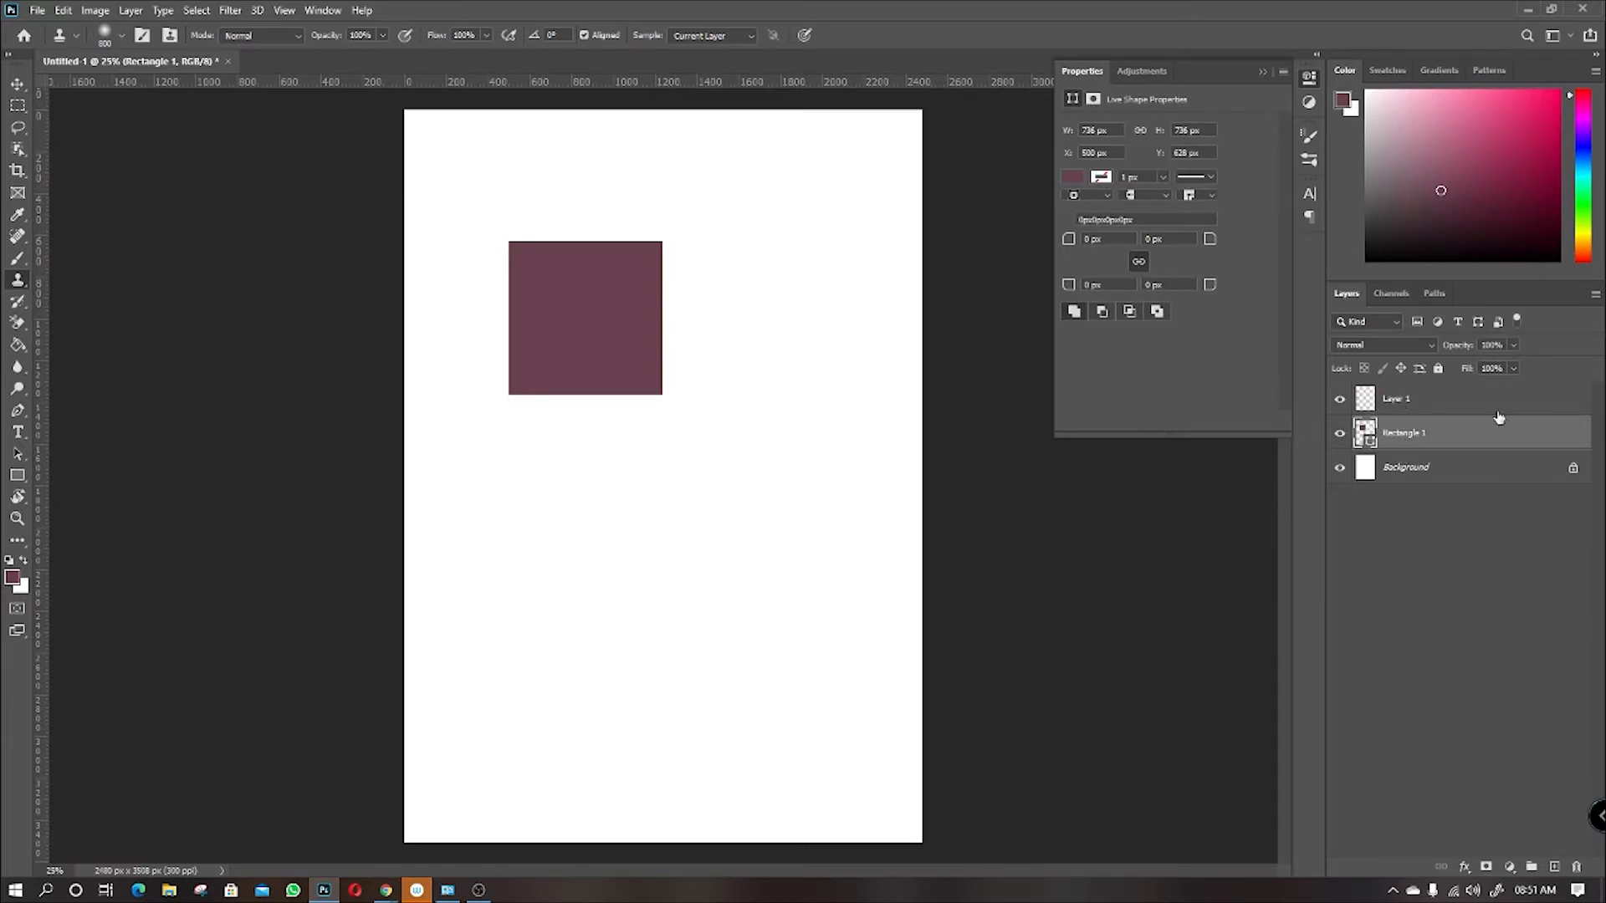
left_click(1398, 402)
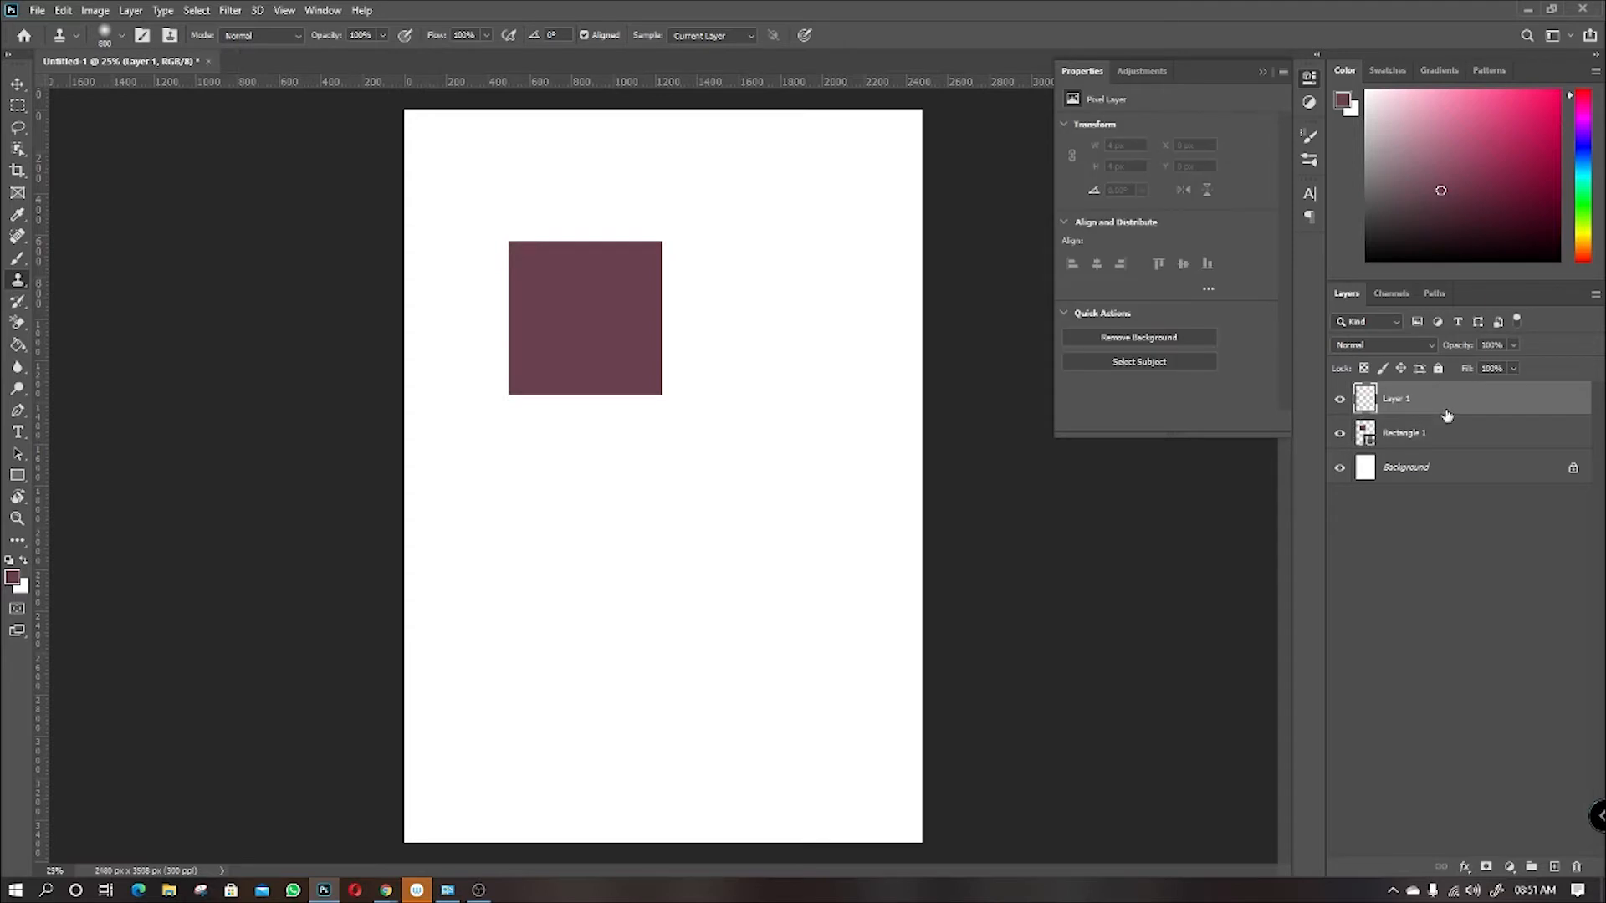
double_click(1396, 400)
type("clone")
left_click(1501, 483)
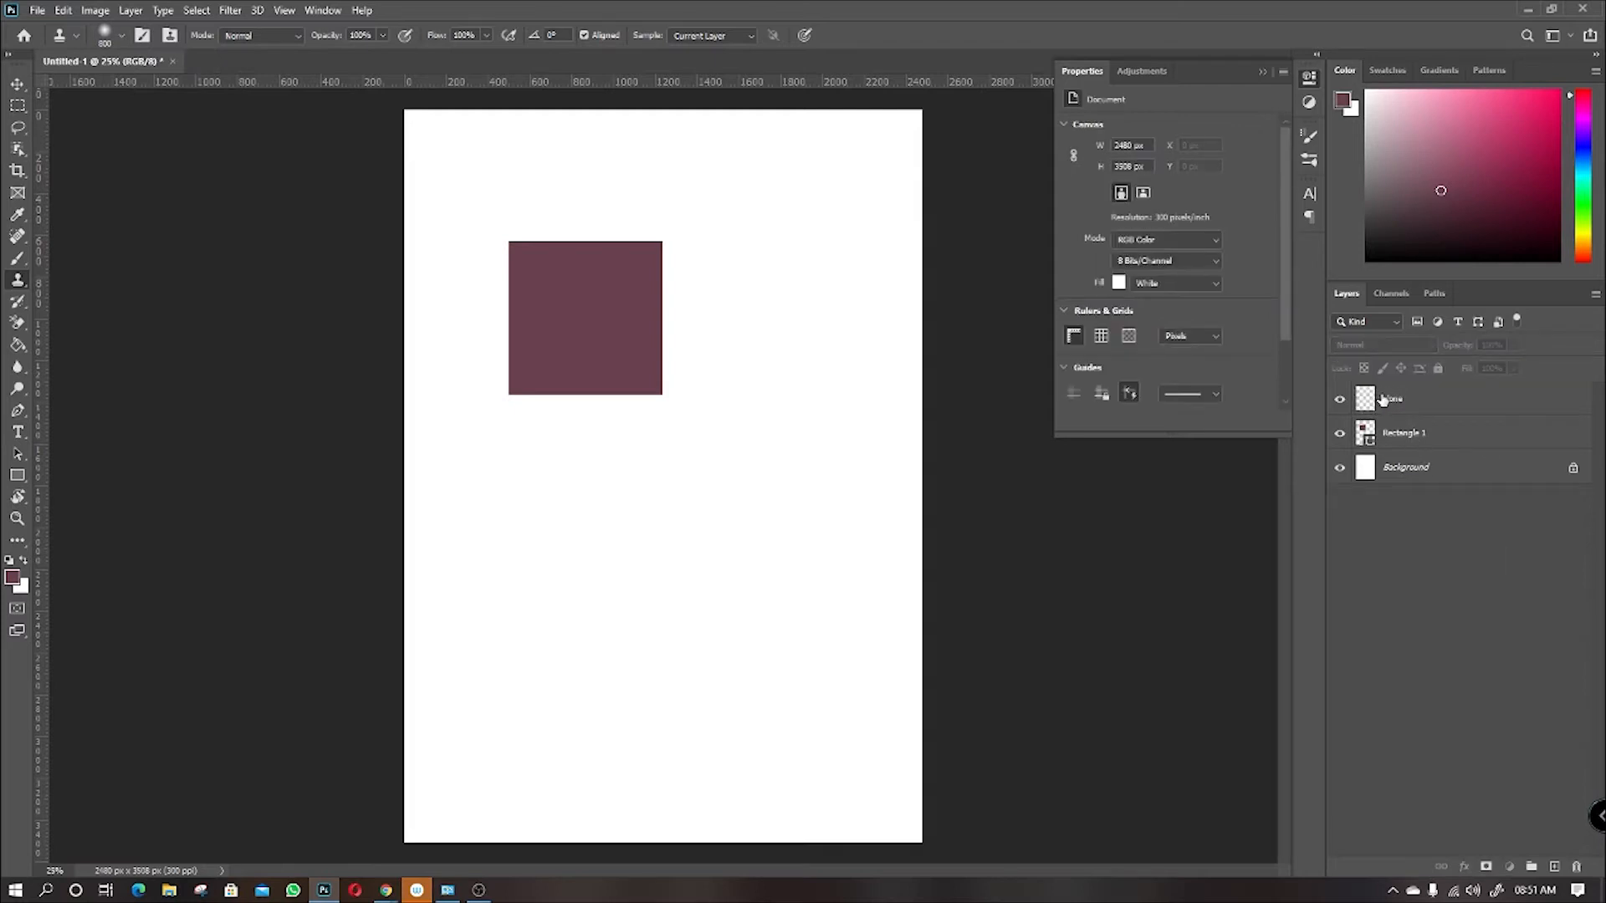
left_click(1384, 399)
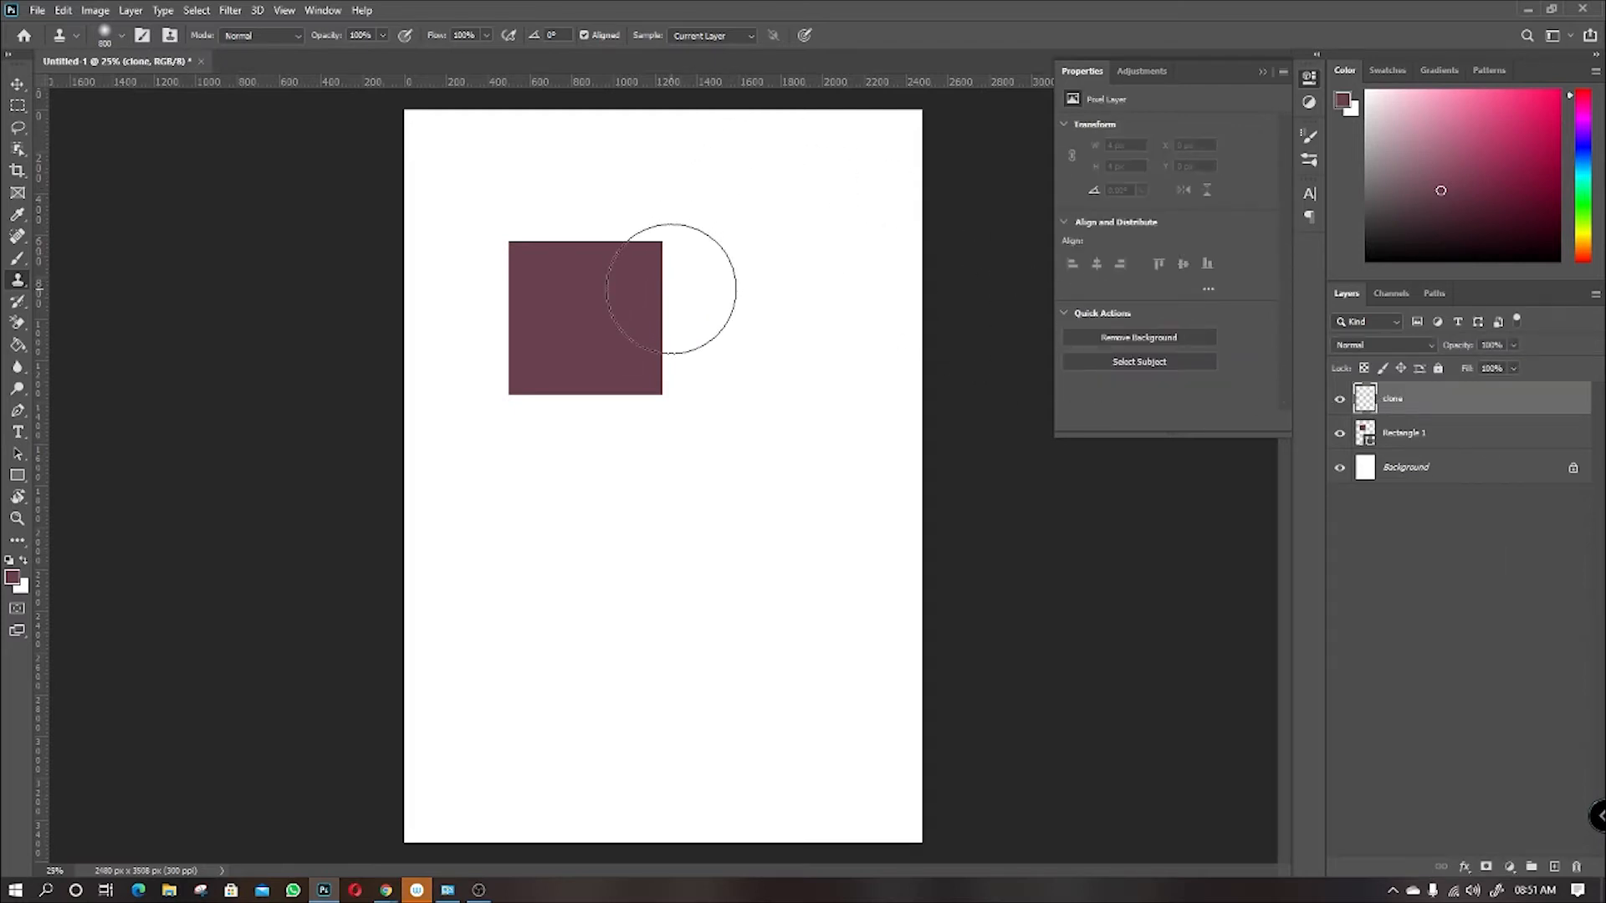
Set Clone Stamp sampling to Current & Below, sample the square's centre and paint a full copy in the lower part of the page.
left_click(629, 299, "alt")
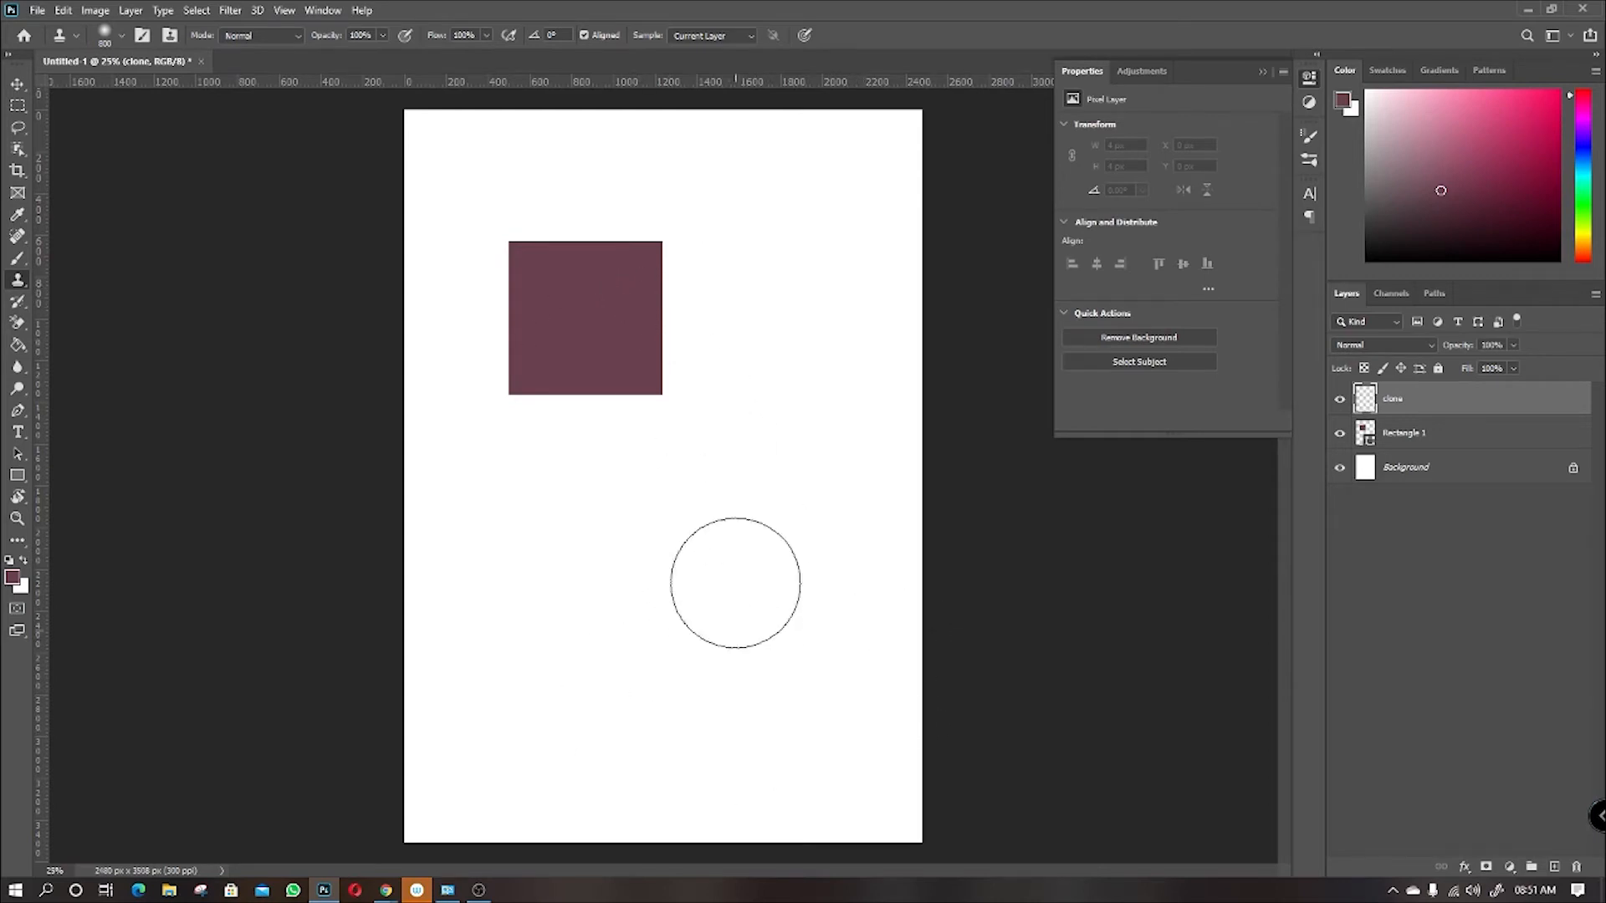
left_click(712, 37)
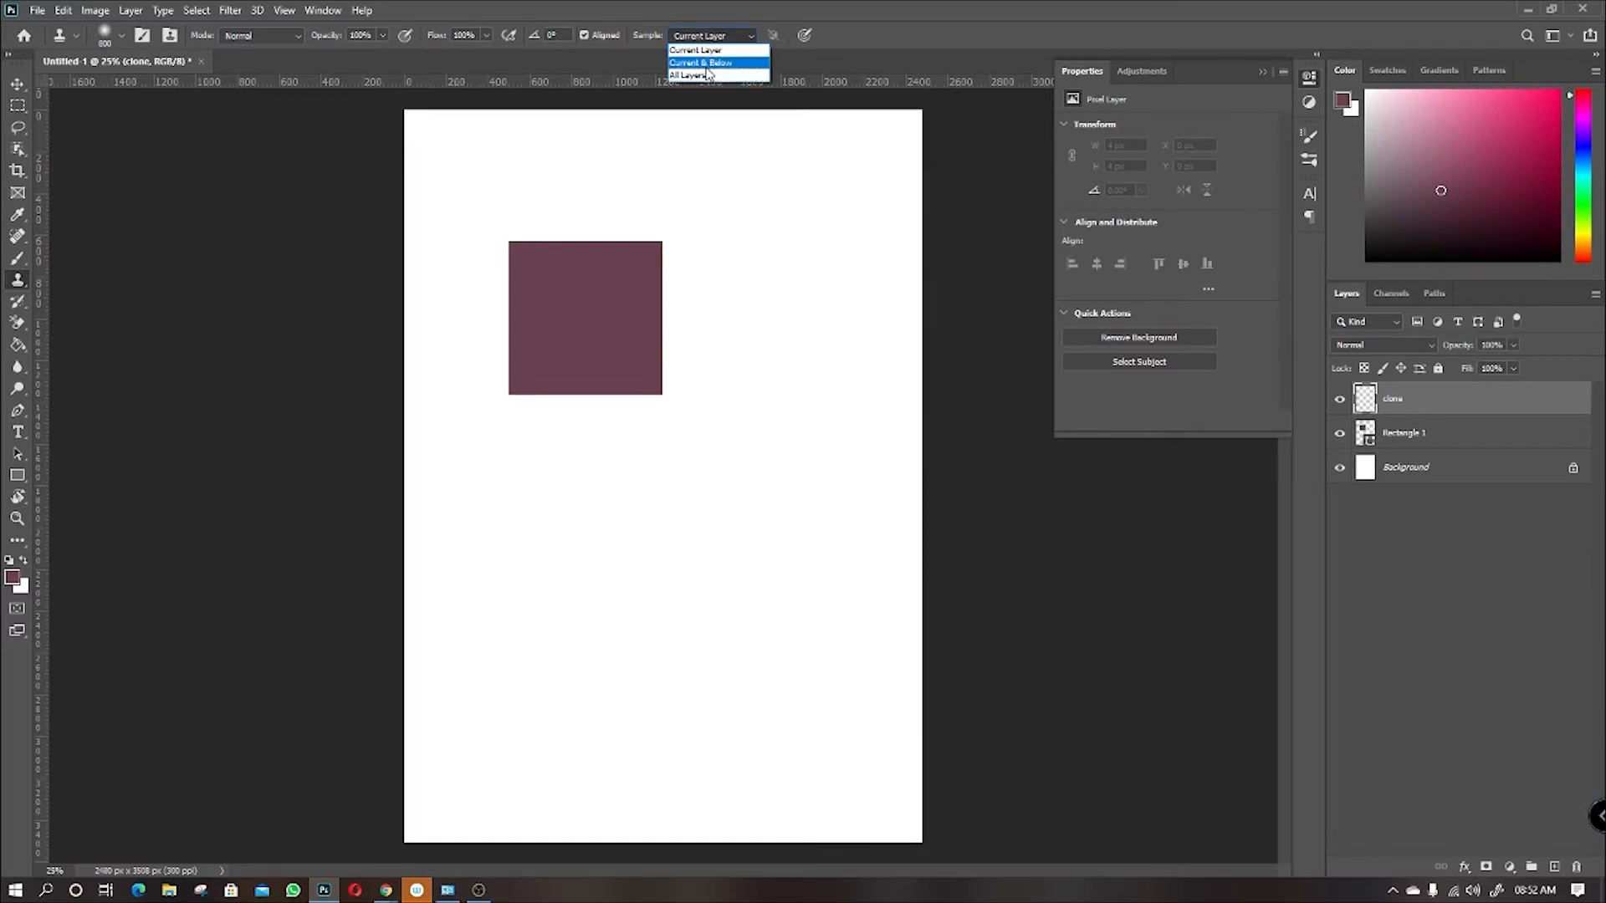
left_click(706, 65)
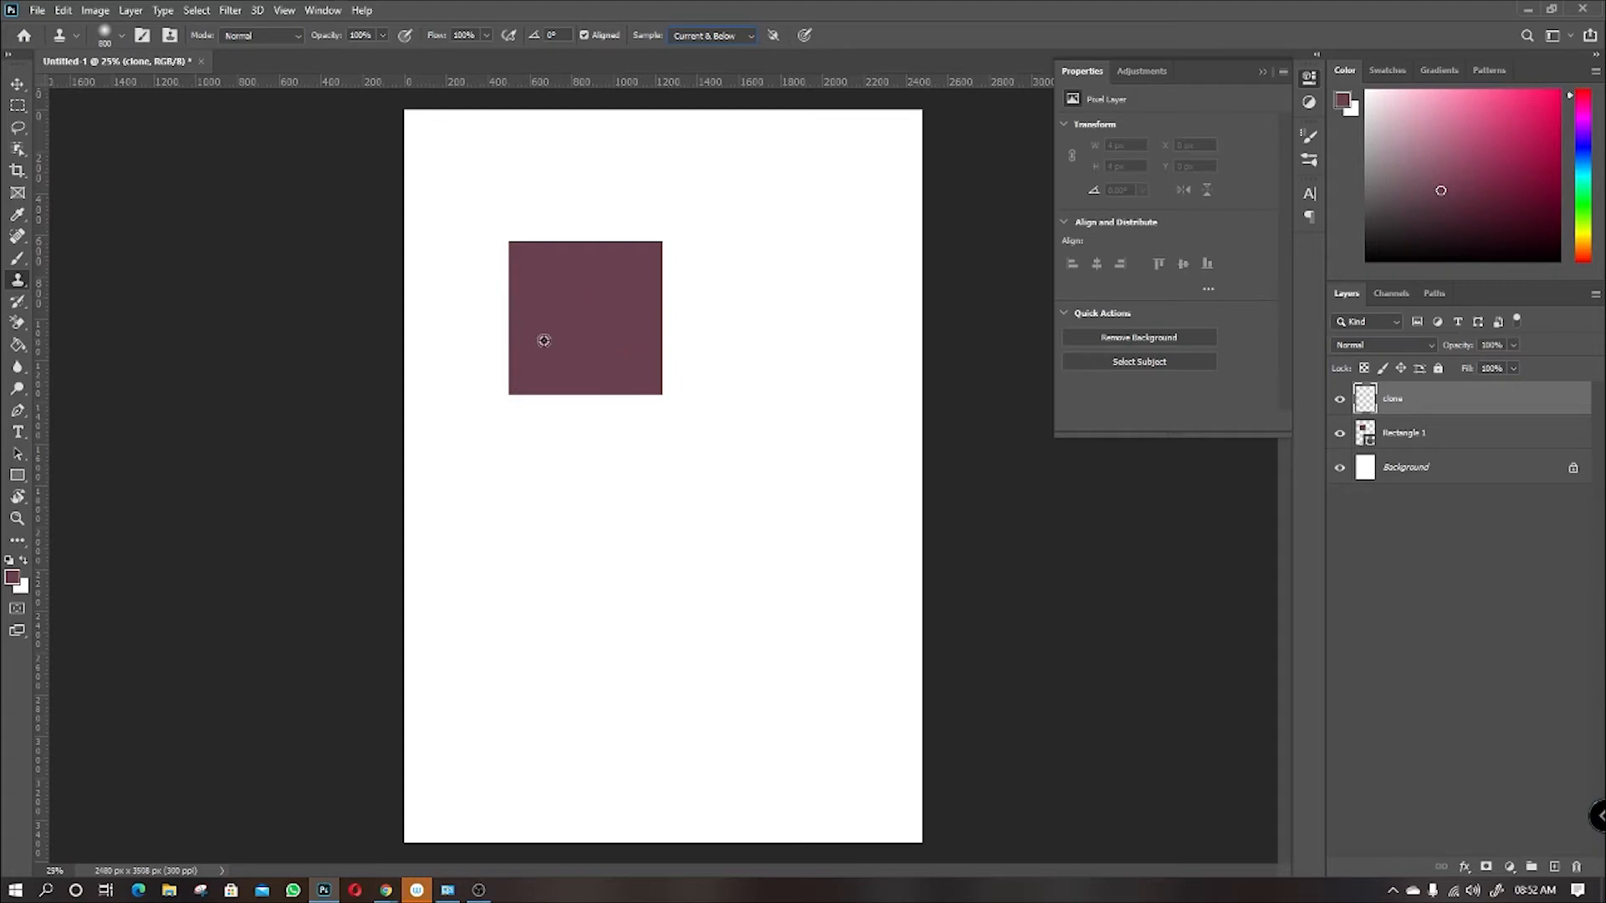
left_click(583, 318, "alt")
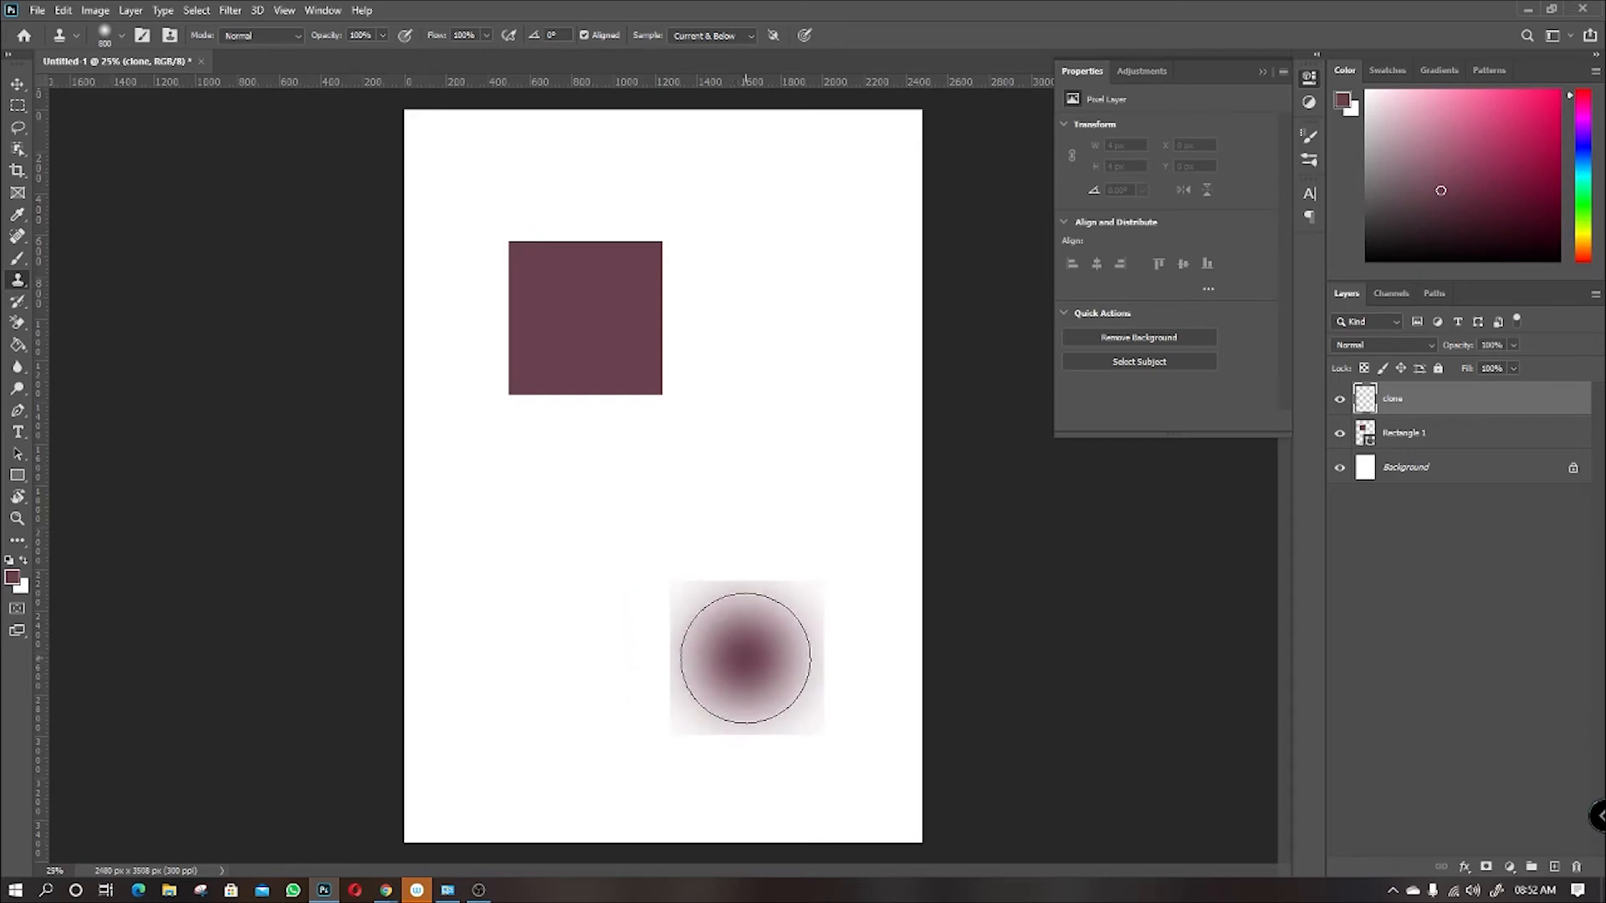
mouse_move(681, 679)
left_mouse_down()
mouse_move(782, 663)
mouse_move(675, 668)
mouse_move(644, 603)
mouse_move(770, 611)
mouse_move(756, 629)
mouse_move(793, 695)
mouse_move(869, 756)
mouse_move(700, 611)
mouse_move(628, 622)
mouse_move(742, 698)
mouse_move(599, 689)
mouse_move(661, 602)
mouse_move(765, 605)
mouse_move(735, 644)
mouse_move(793, 718)
mouse_move(673, 679)
mouse_move(699, 585)
left_mouse_up()
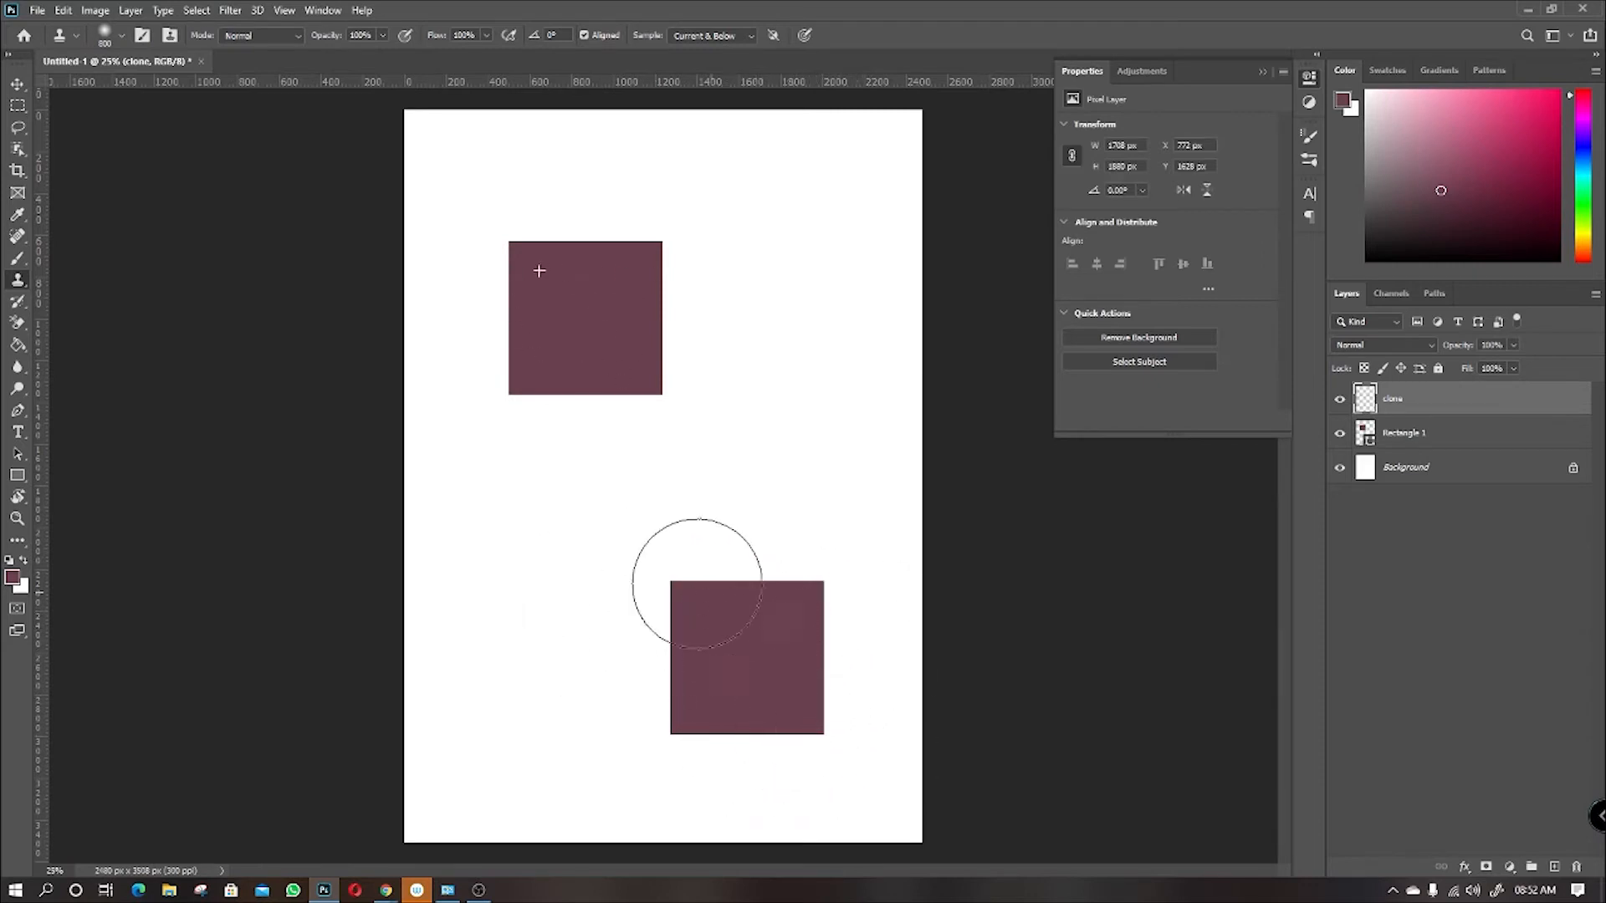
Toggle the clone layer's visibility to check which square it holds.
left_click(1338, 400)
left_click(1338, 401)
left_click(1338, 401)
left_click(1338, 400)
Select the original square and its cloned copy together and delete both layers.
left_click(17, 84)
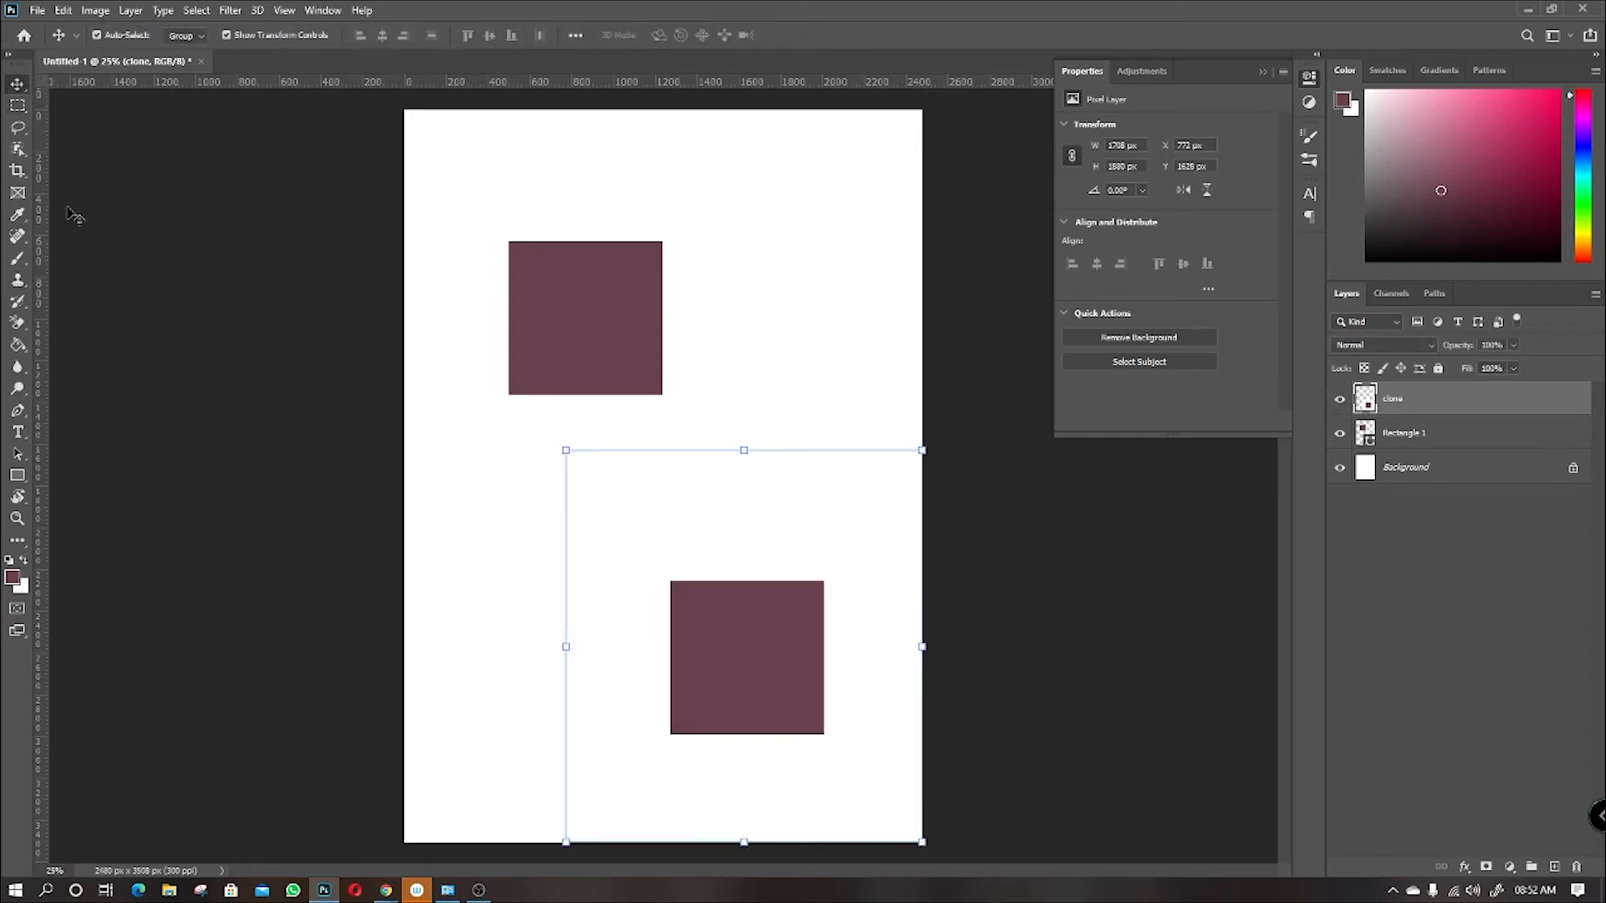
left_click(578, 413)
mouse_move(500, 243)
left_mouse_down()
mouse_move(846, 617)
mouse_move(893, 744)
left_mouse_up()
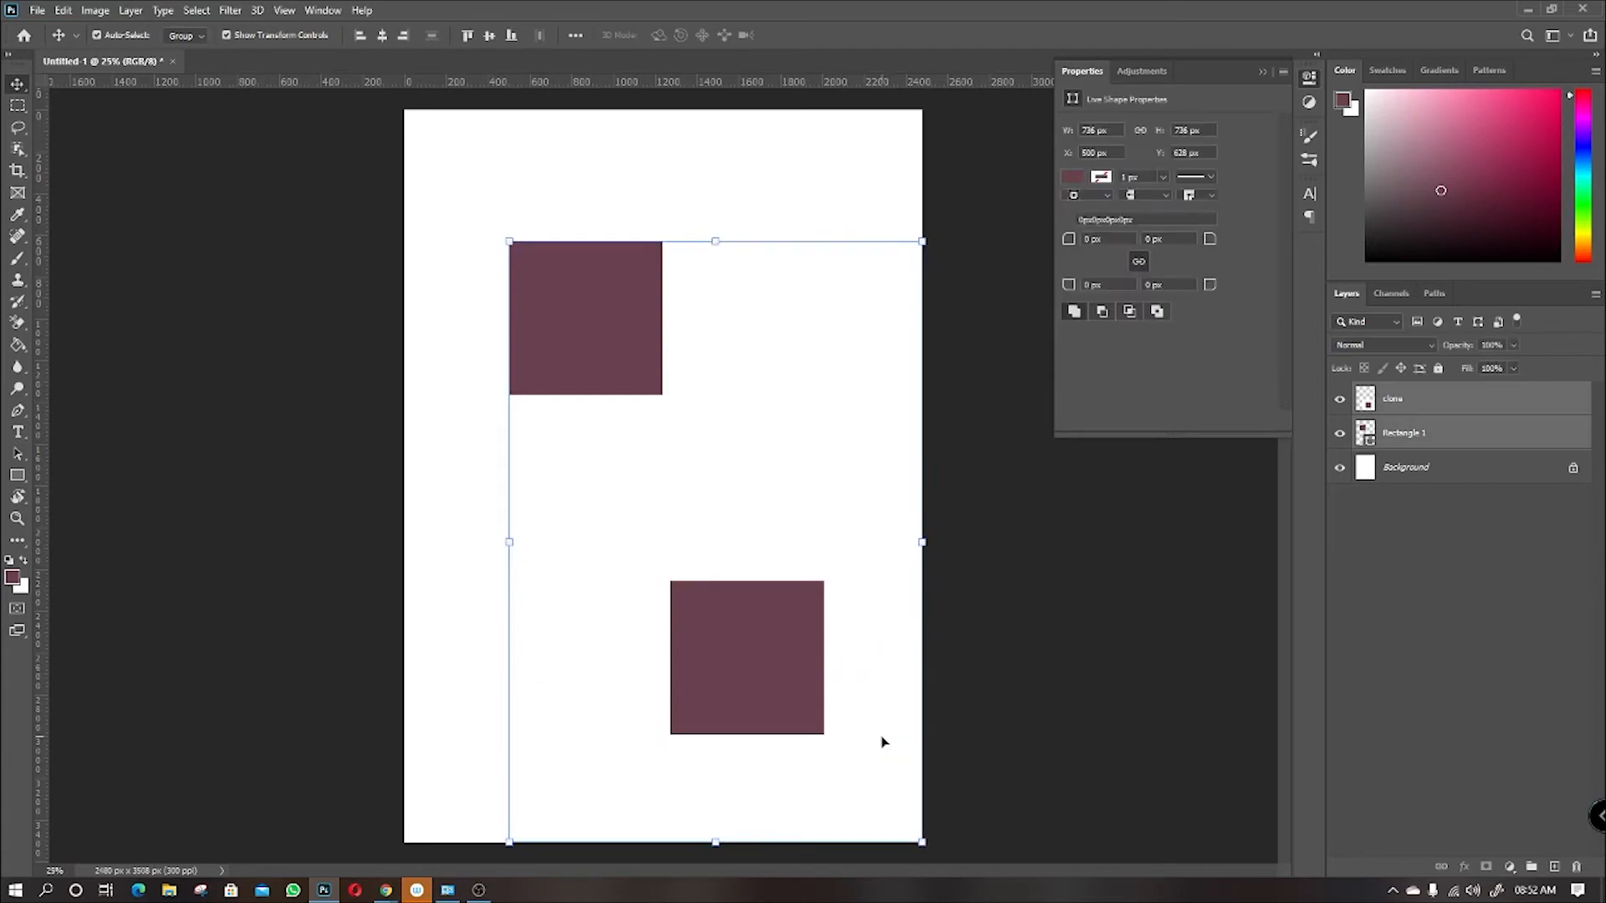
key("Delete")
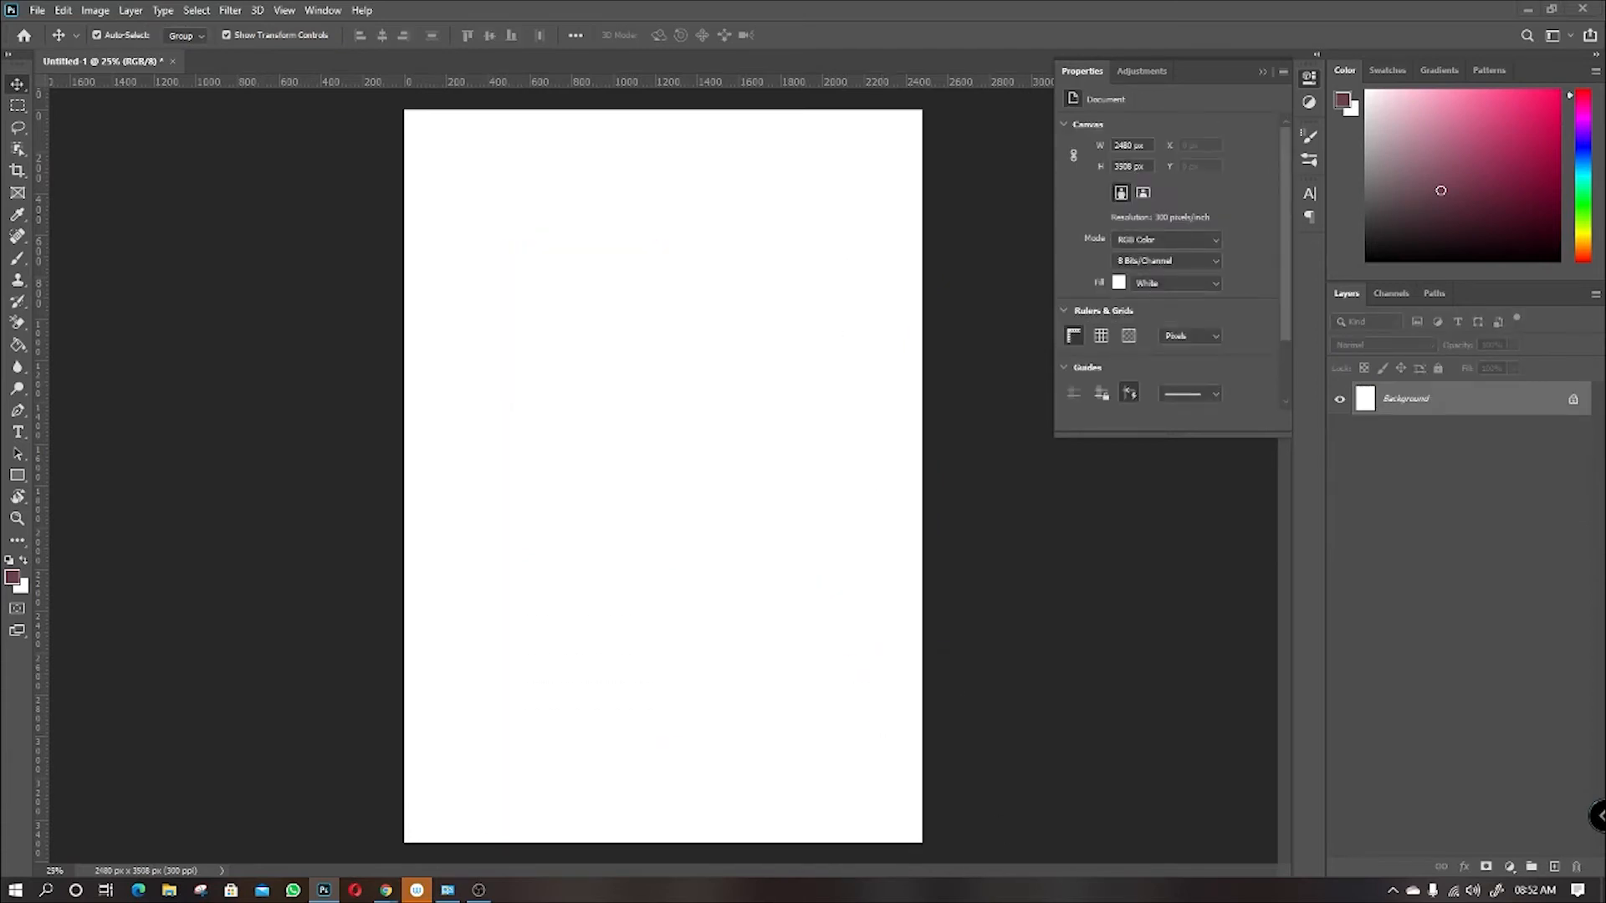
Switch to Chrome, copy the enlarged Red Fort image from the Google image results and return to Photoshop.
left_click(324, 890)
right_click(1031, 305)
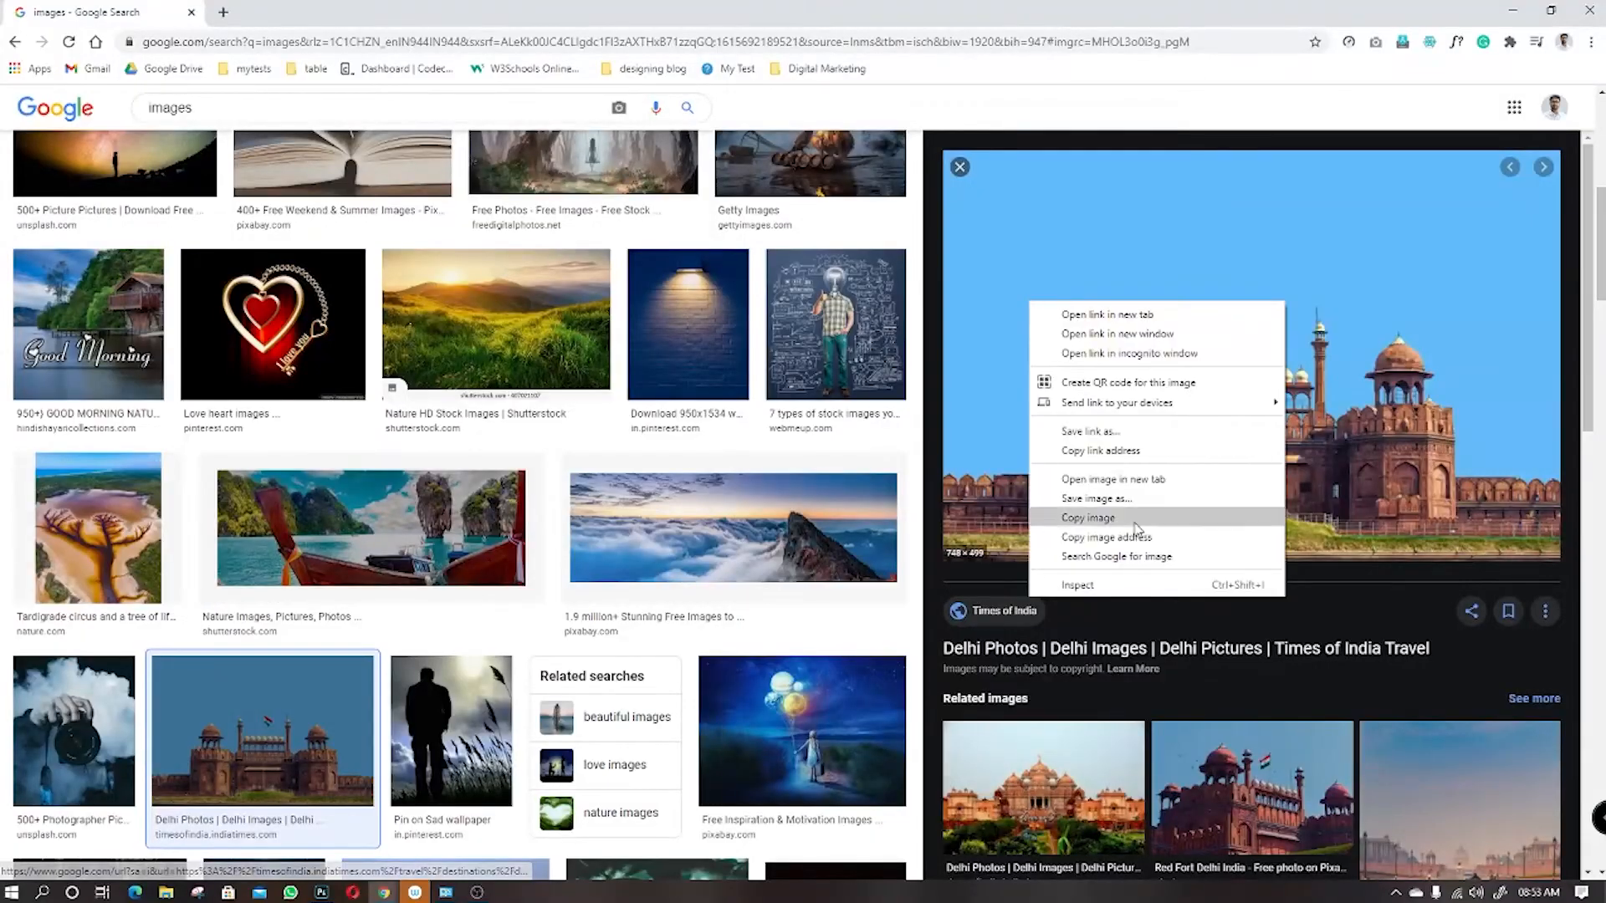
left_click(1094, 527)
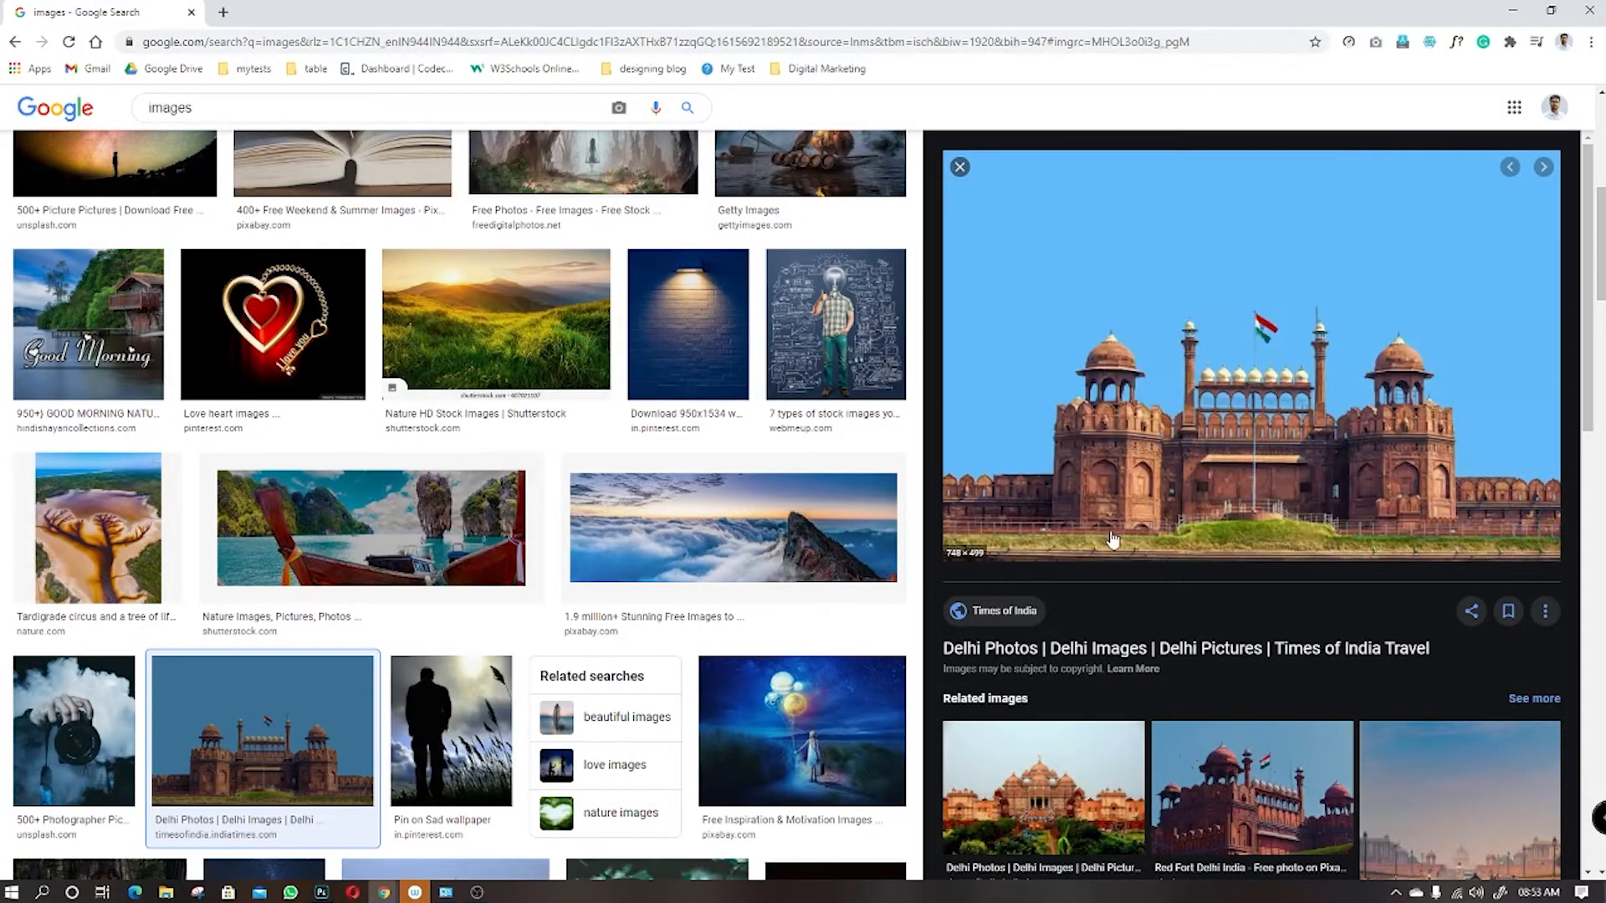
left_click(1512, 12)
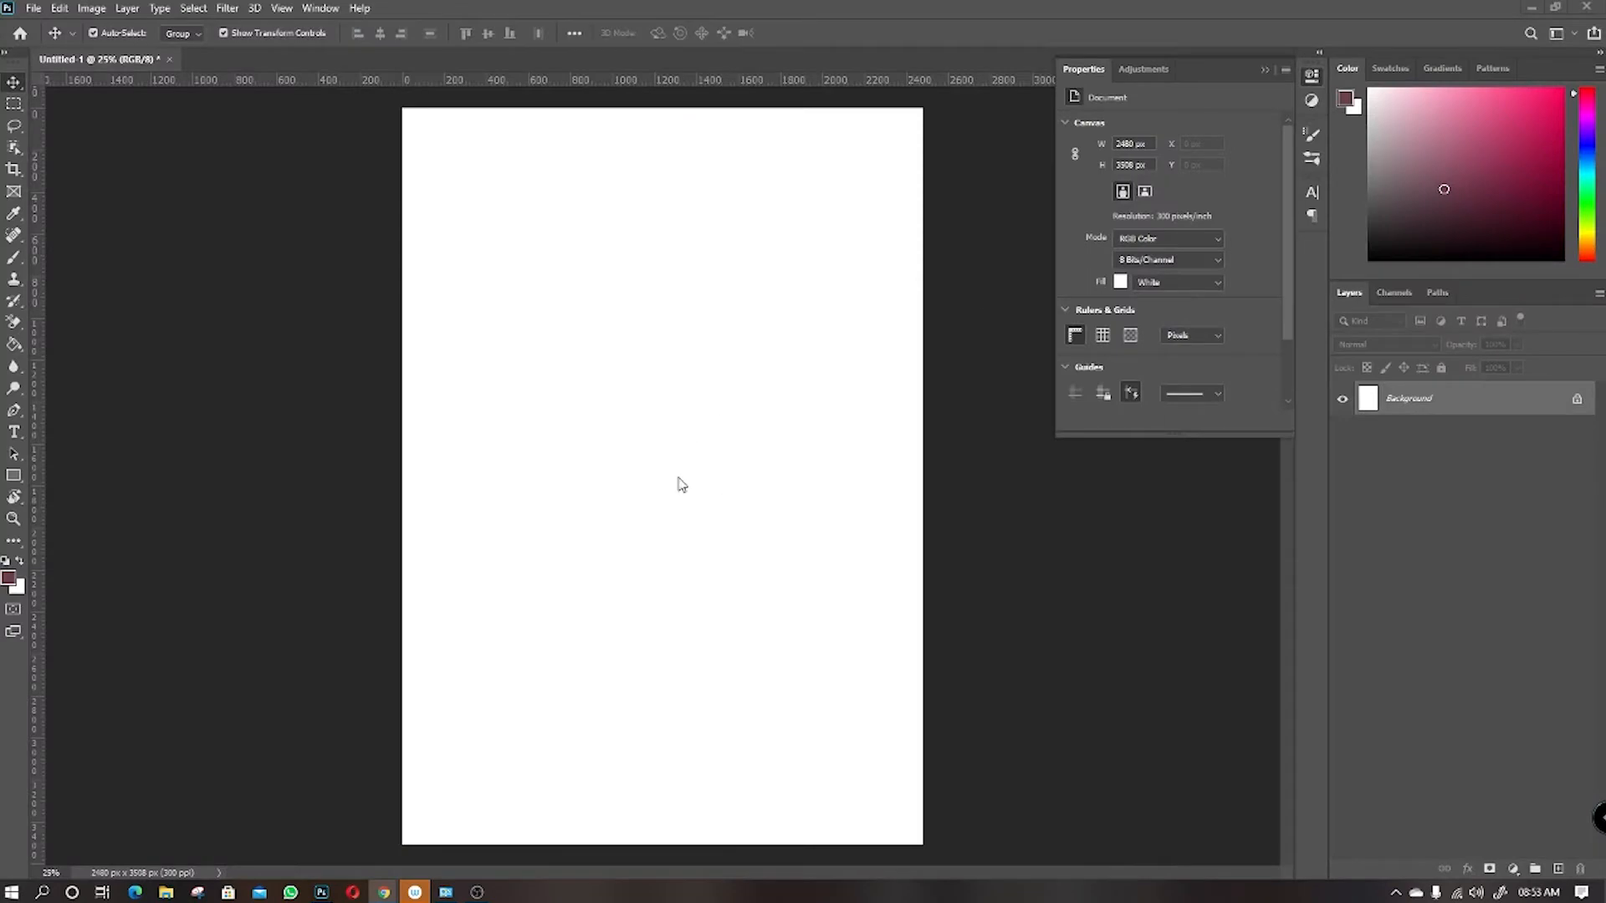
Paste the Red Fort image, enlarge it to about 512% and place it over the lower part of the page.
key("ctrl+v")
left_click_drag(659, 534, 656, 825)
left_click_drag(626, 718, 669, 613)
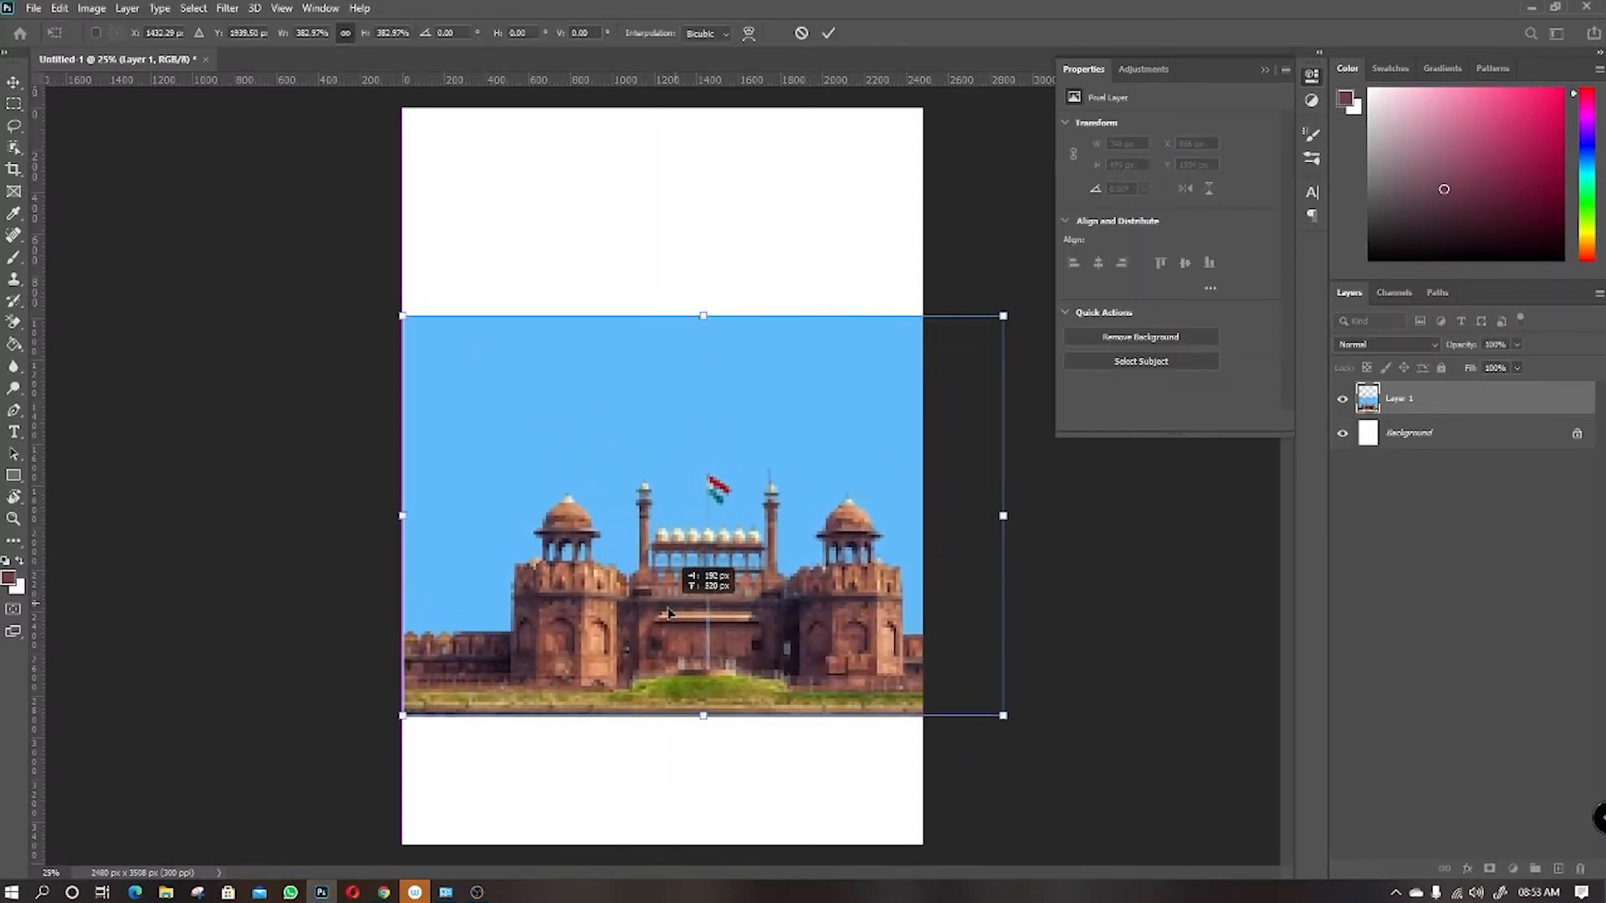
left_click_drag(703, 314, 699, 183)
left_click_drag(732, 408, 737, 491)
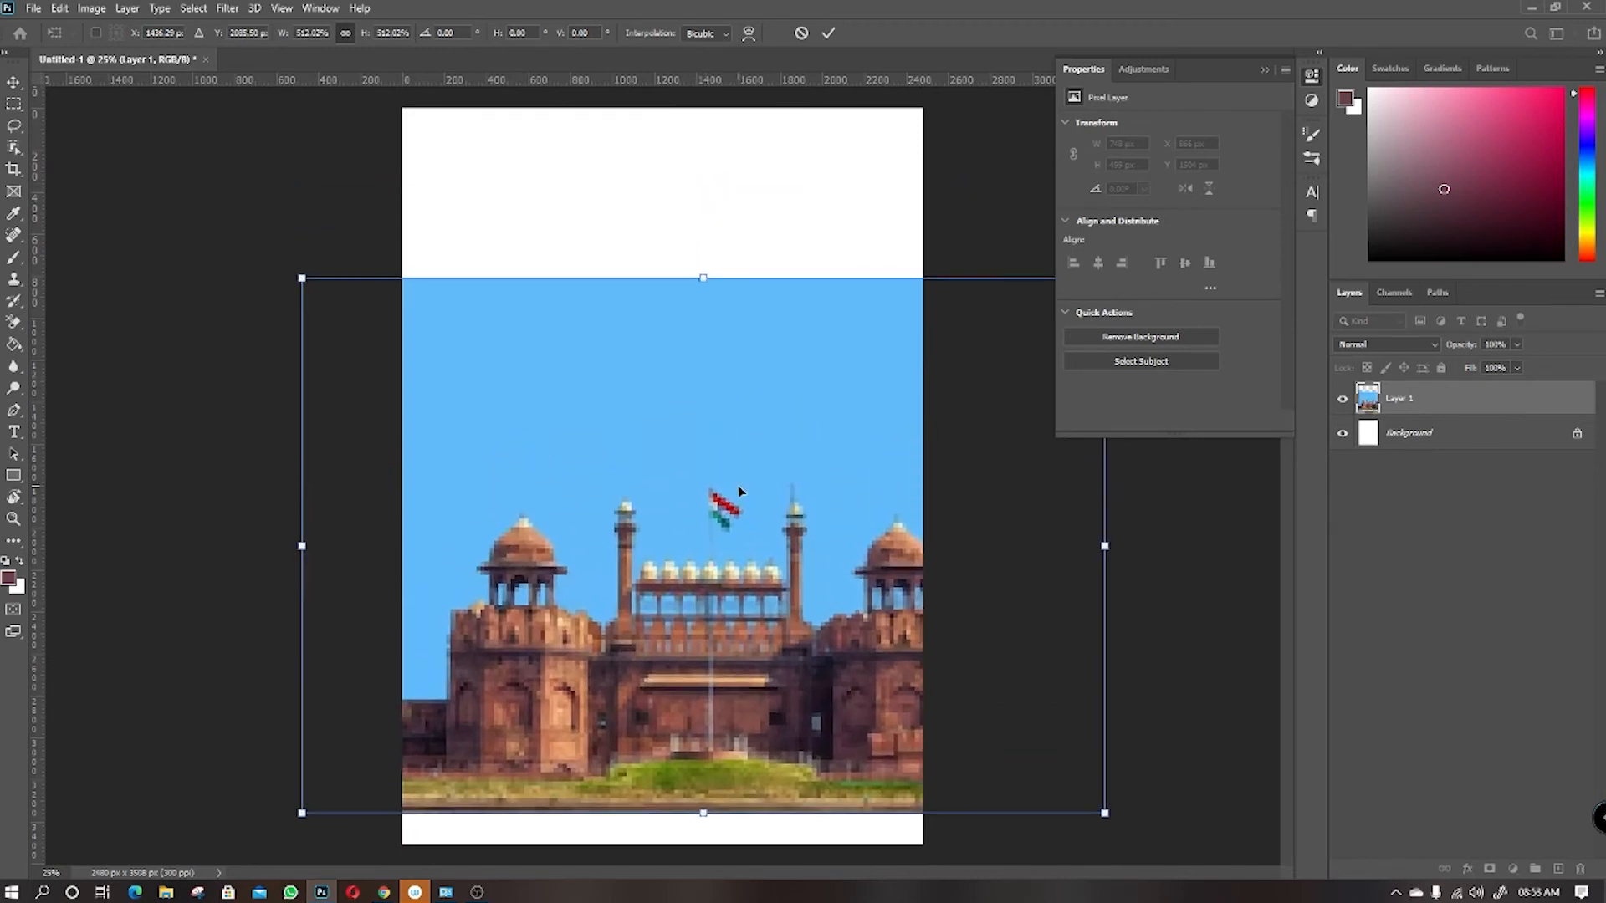
key("Return")
Centre the fort image horizontally, scale it to about 91% and crop the canvas to 2480 × 1740 px around it.
left_click_drag(748, 631, 716, 646)
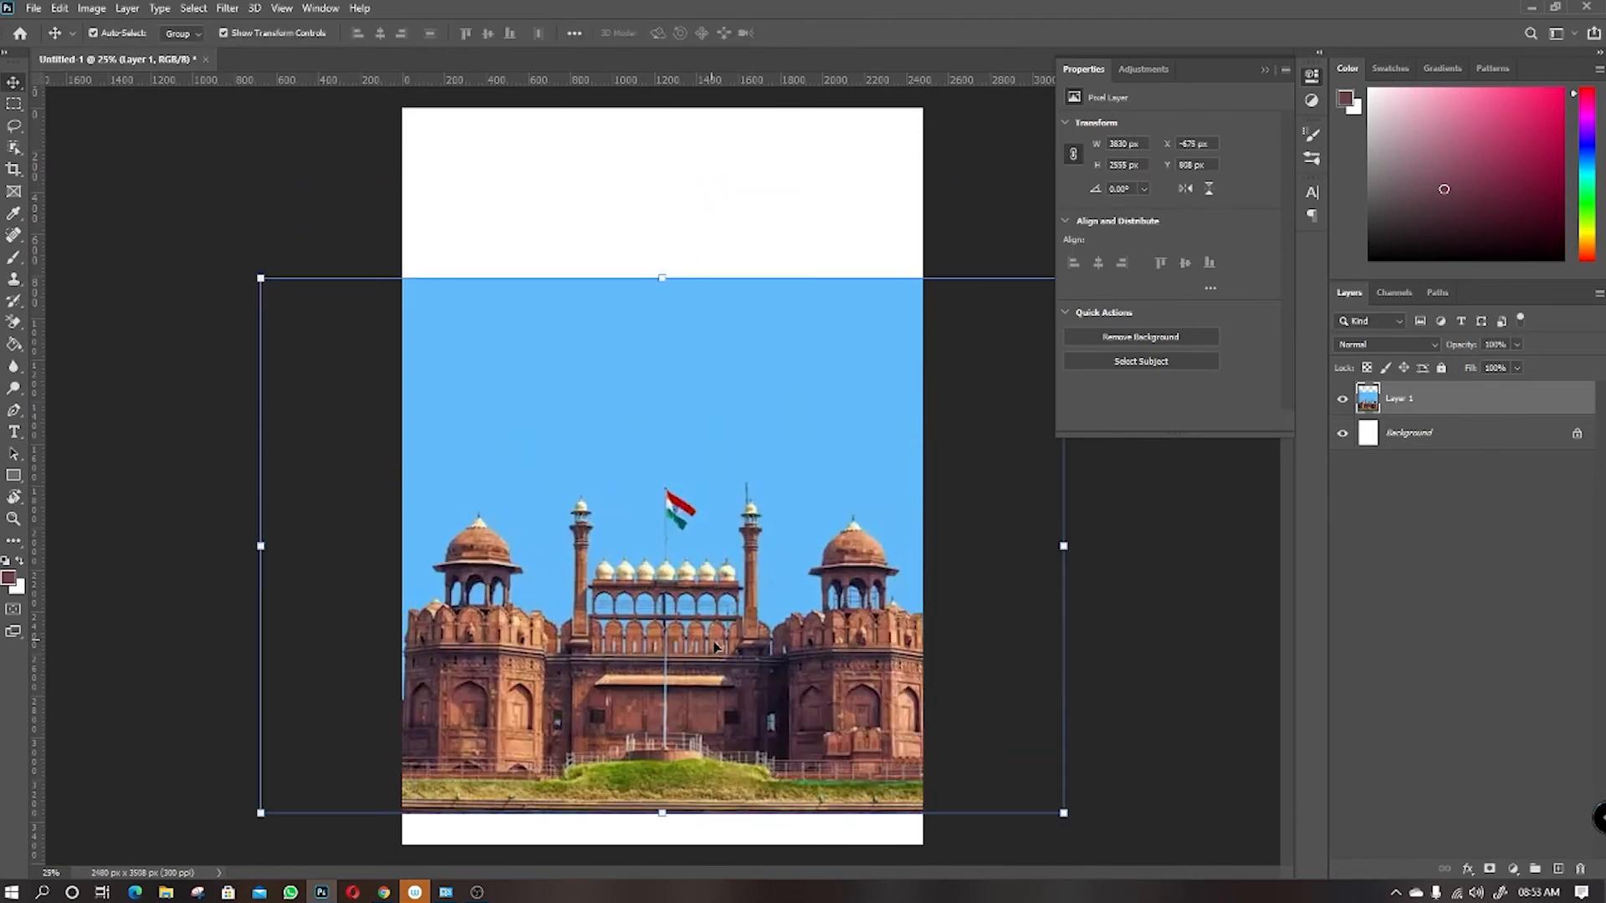
left_click_drag(660, 278, 660, 326)
mouse_move(681, 599)
left_mouse_down()
mouse_move(681, 575)
mouse_move(681, 590)
left_mouse_up()
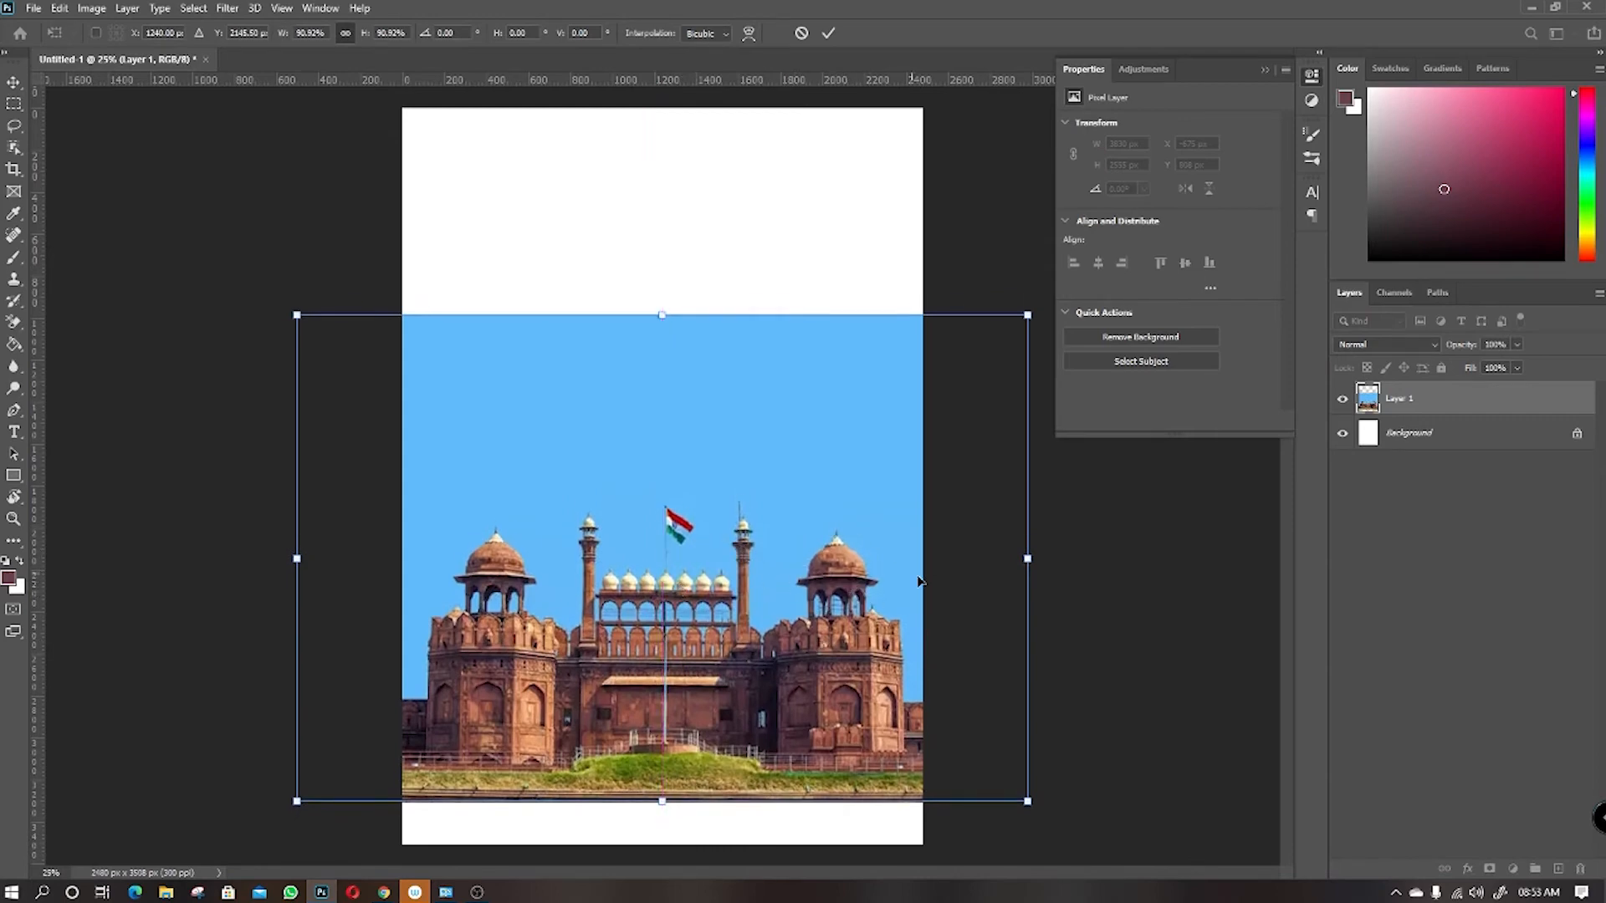
key("Return")
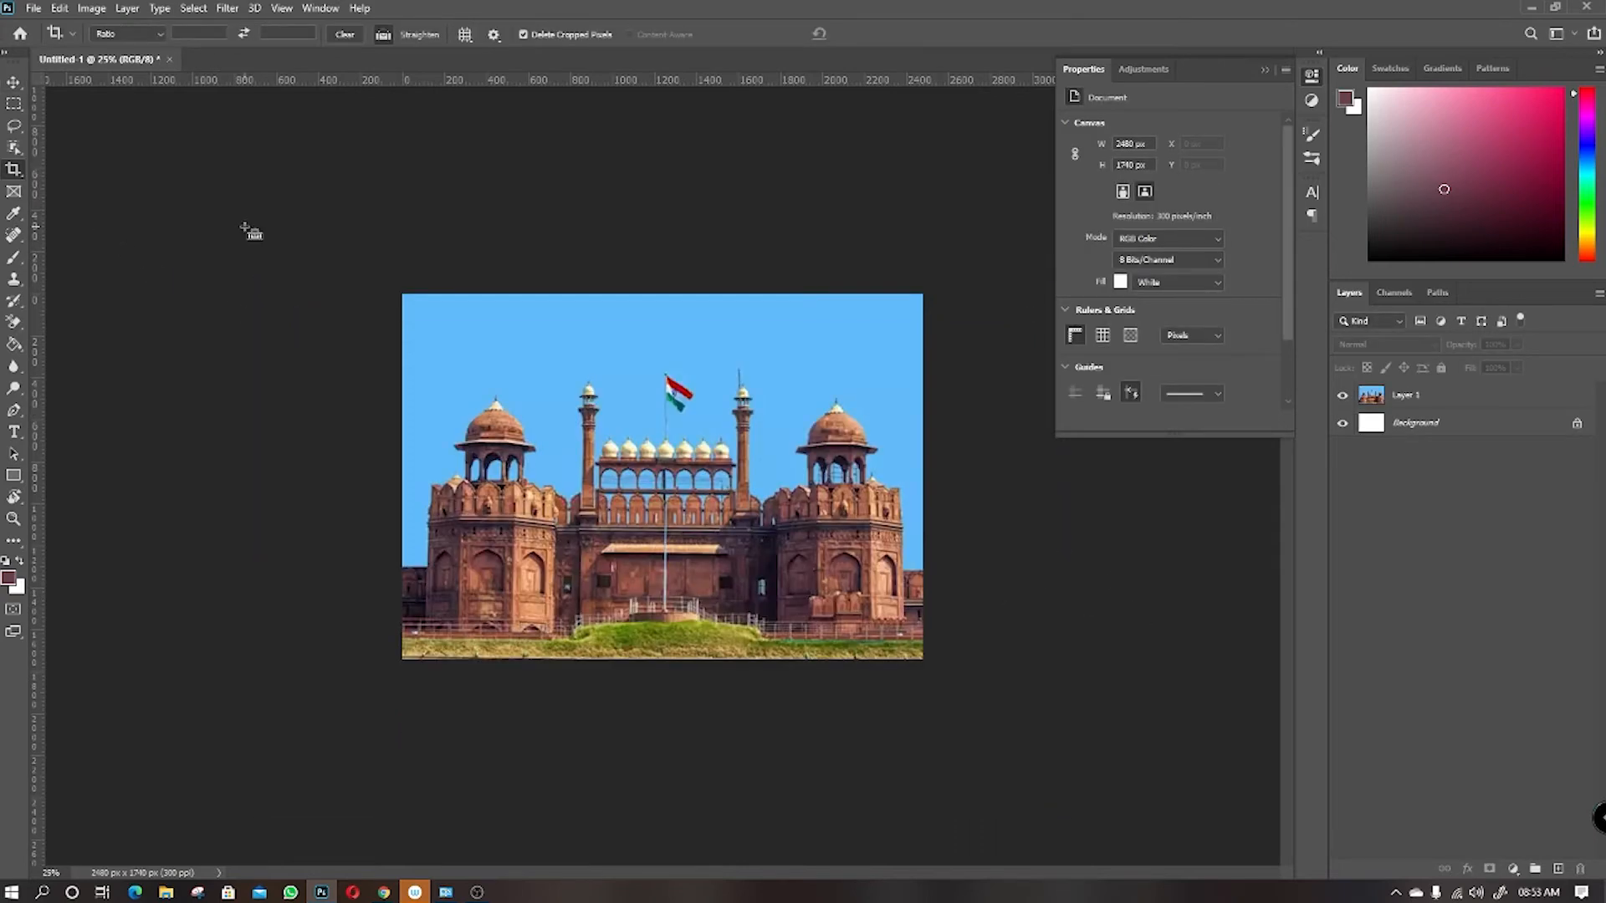
Collapse the document properties display and choose the Clone Stamp tool with the Red Fort layer active.
key("ctrl+0")
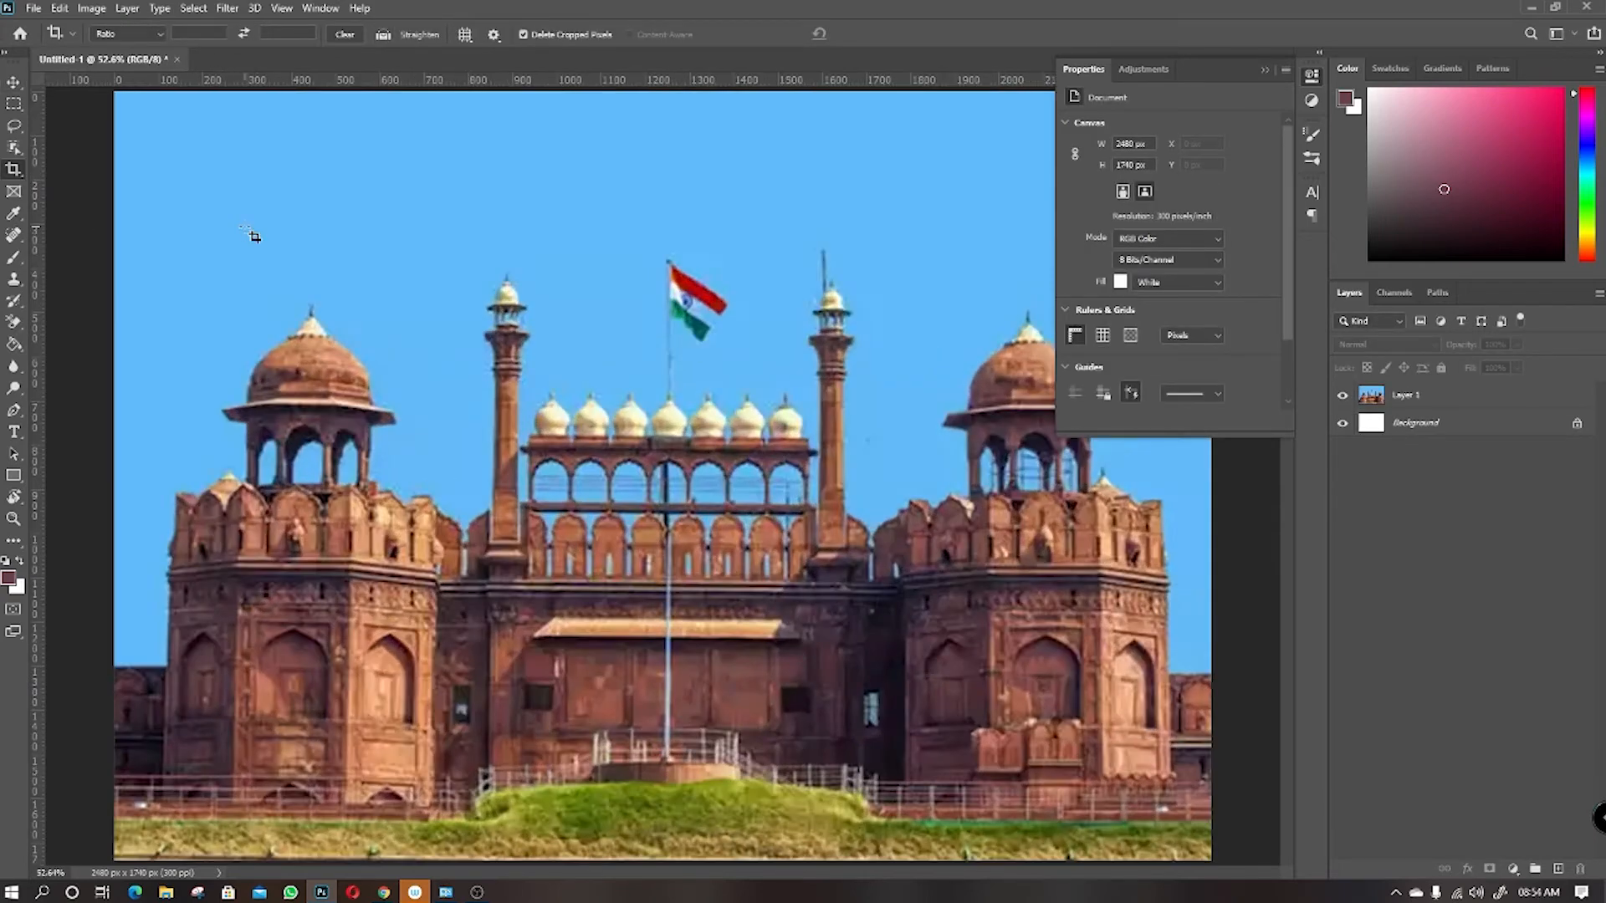
left_click(1264, 70)
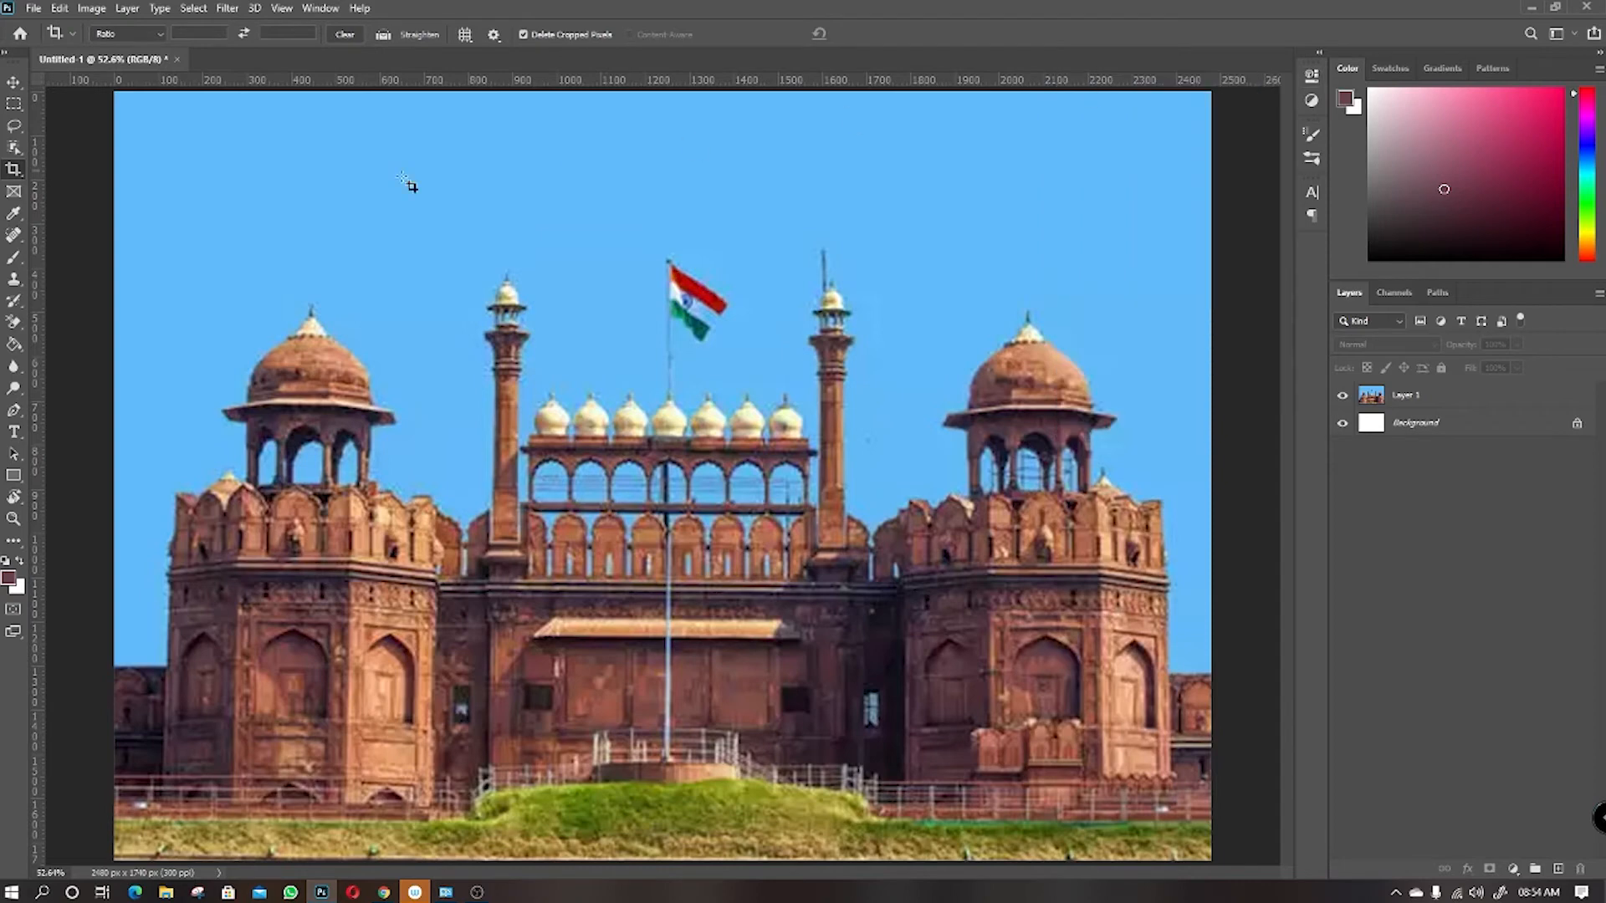
left_click(13, 82)
key("ctrl+plus")
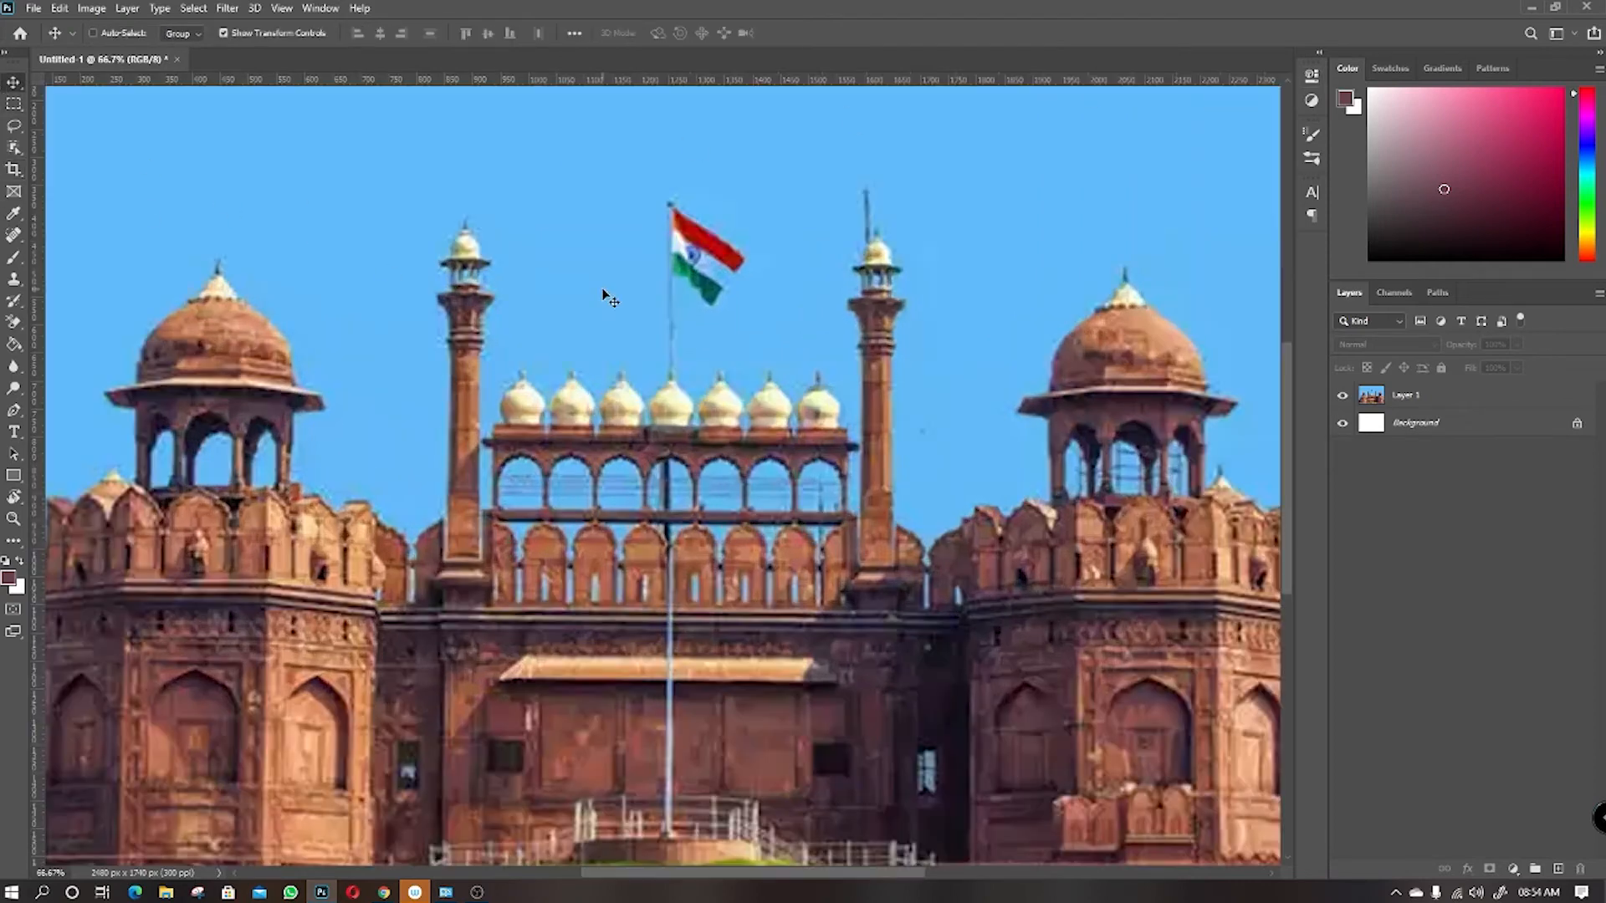
key("ctrl+plus")
scroll(644, 268, "up", 2)
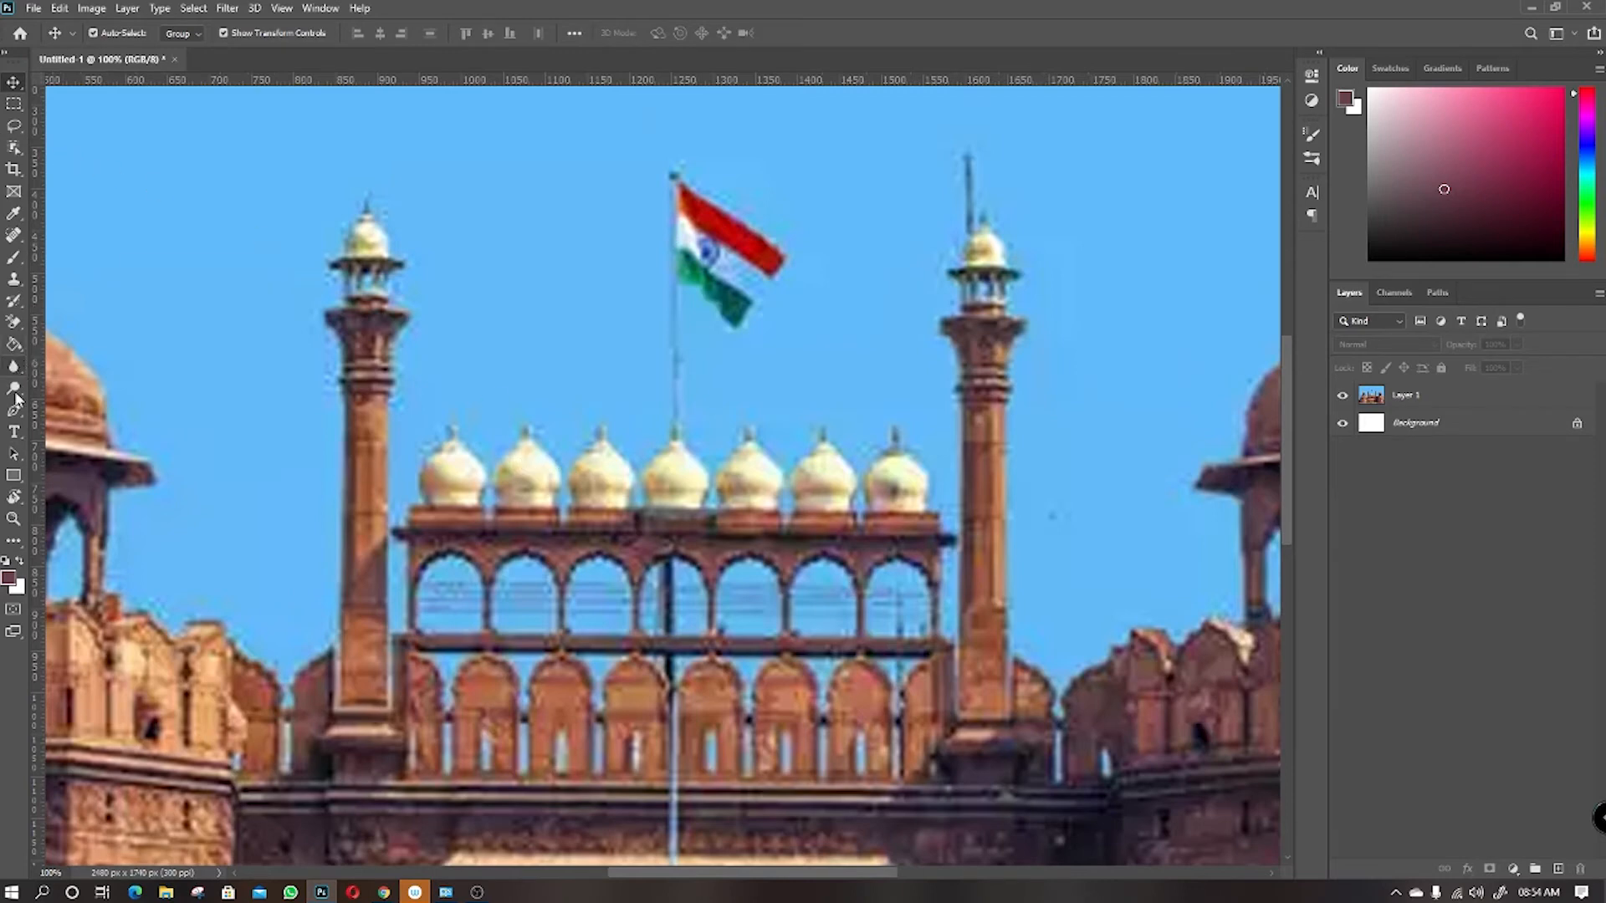
left_click(13, 278)
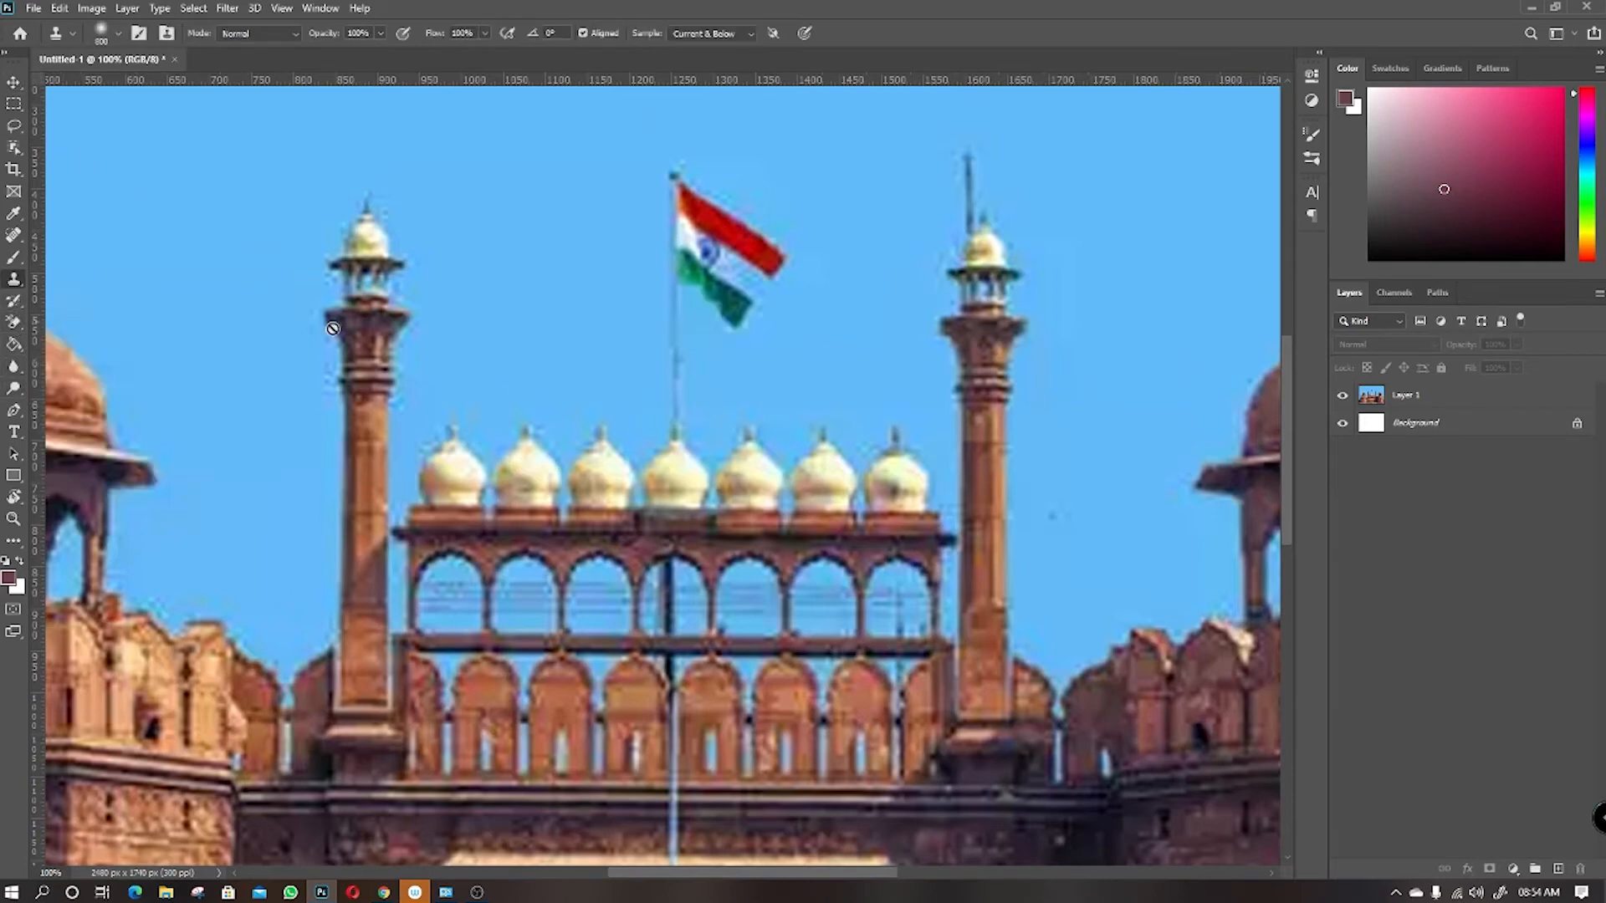
left_click(1420, 405)
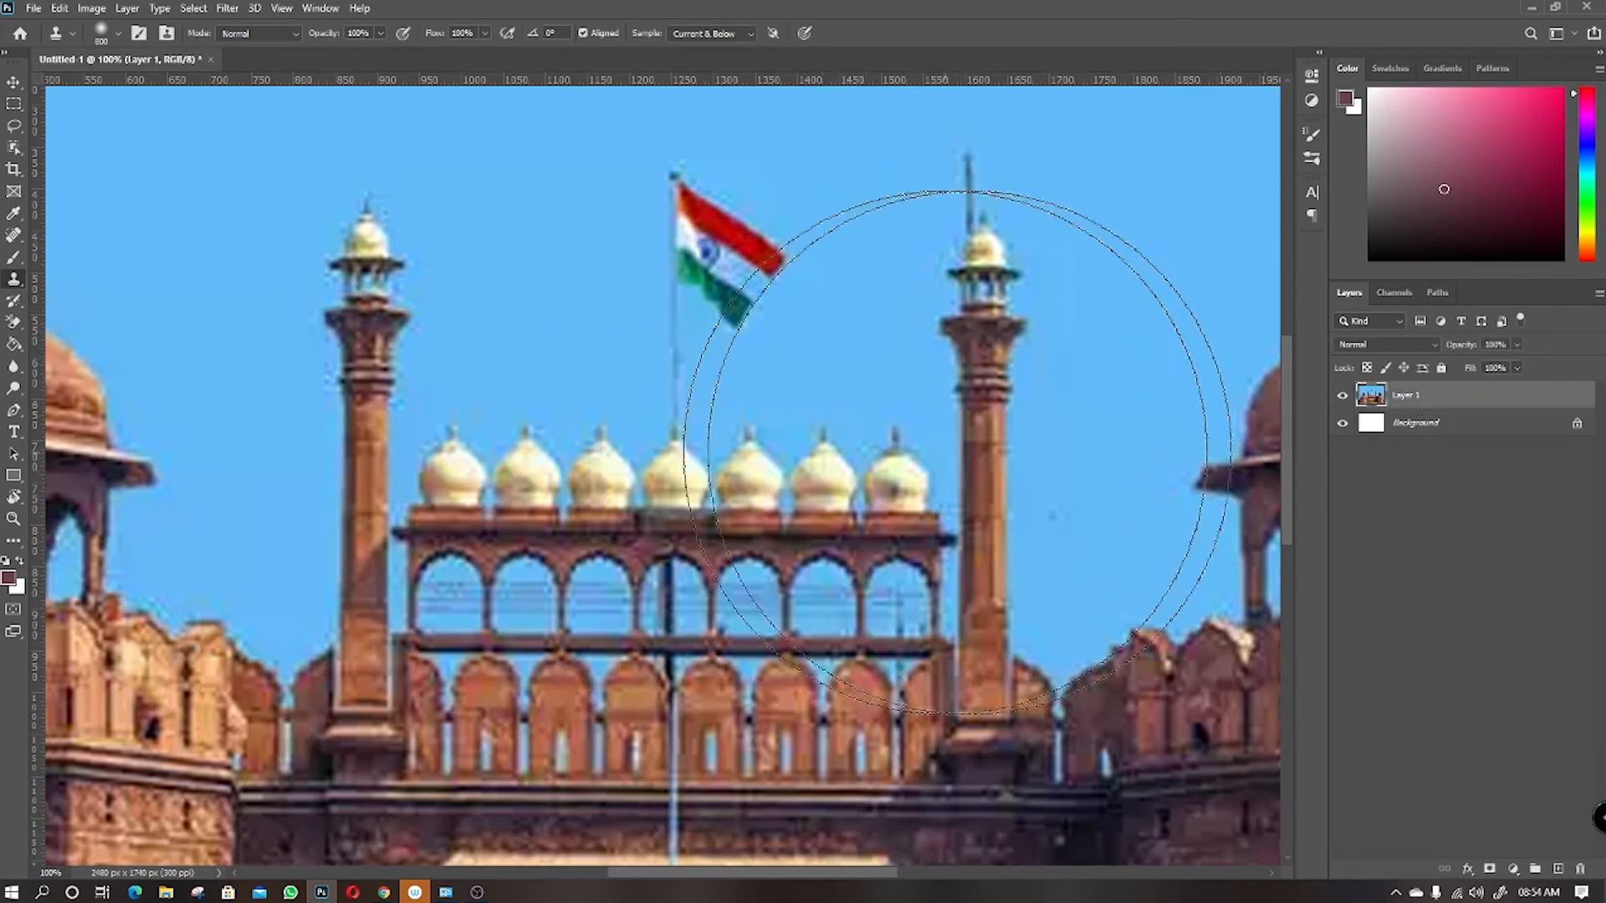
Reduce the Clone Stamp brush to 175 px and add an empty layer above the fort image.
key("bracketleft")
key("bracketleft")
key("bracketleft")
key("bracketleft")
key("bracketleft")
key("bracketleft")
key("bracketleft")
key("bracketleft")
key("bracketleft")
key("bracketleft")
left_click(1557, 869)
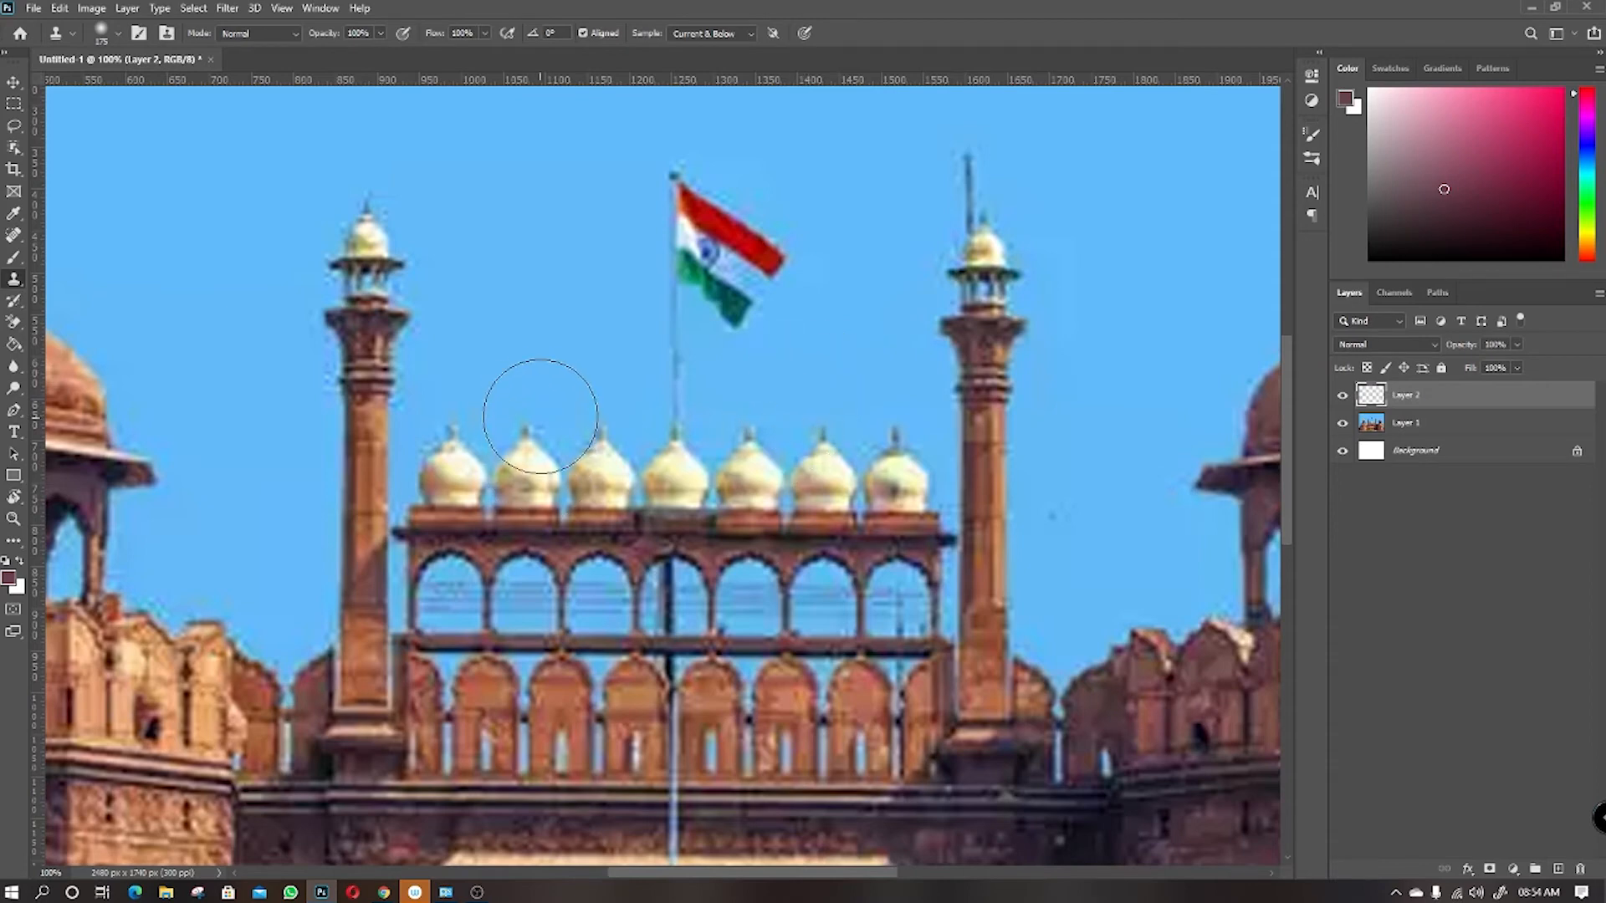
Set the brush to 90 px and clone the flag with its pole onto the second small dome of the fort.
key("bracketleft")
key("bracketleft")
key("bracketleft")
key("bracketleft")
mouse_move(524, 426)
left_mouse_down()
mouse_move(523, 219)
mouse_move(518, 399)
mouse_move(516, 261)
mouse_move(528, 299)
mouse_move(545, 240)
mouse_move(561, 302)
mouse_move(580, 255)
mouse_move(578, 307)
mouse_move(598, 252)
mouse_move(539, 191)
mouse_move(546, 274)
mouse_move(532, 159)
mouse_move(578, 240)
mouse_move(573, 299)
mouse_move(540, 250)
mouse_move(527, 359)
mouse_move(536, 181)
mouse_move(595, 297)
mouse_move(608, 262)
mouse_move(589, 313)
left_mouse_up()
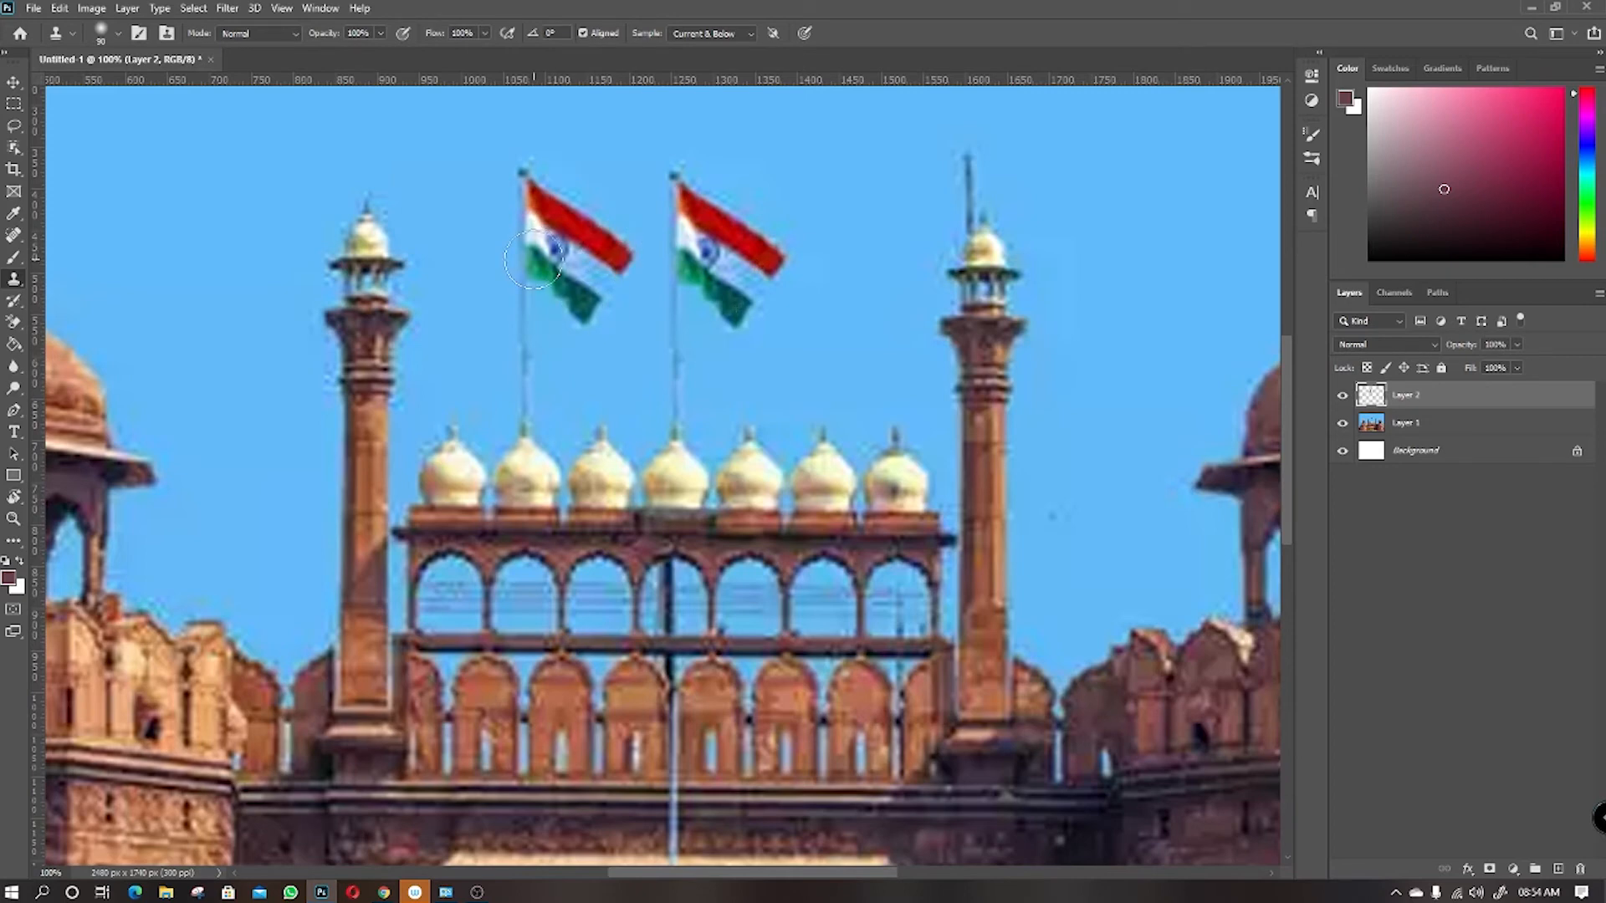
Clone another copy of the flag and pole onto the sixth small dome, undoing the misplaced first dab.
left_click(821, 406)
key("ctrl+z")
left_click_drag(823, 433, 816, 270)
mouse_move(824, 383)
left_mouse_down()
mouse_move(845, 251)
mouse_move(836, 172)
mouse_move(830, 296)
mouse_move(825, 185)
mouse_move(874, 301)
mouse_move(907, 243)
mouse_move(916, 267)
mouse_move(912, 251)
left_mouse_up()
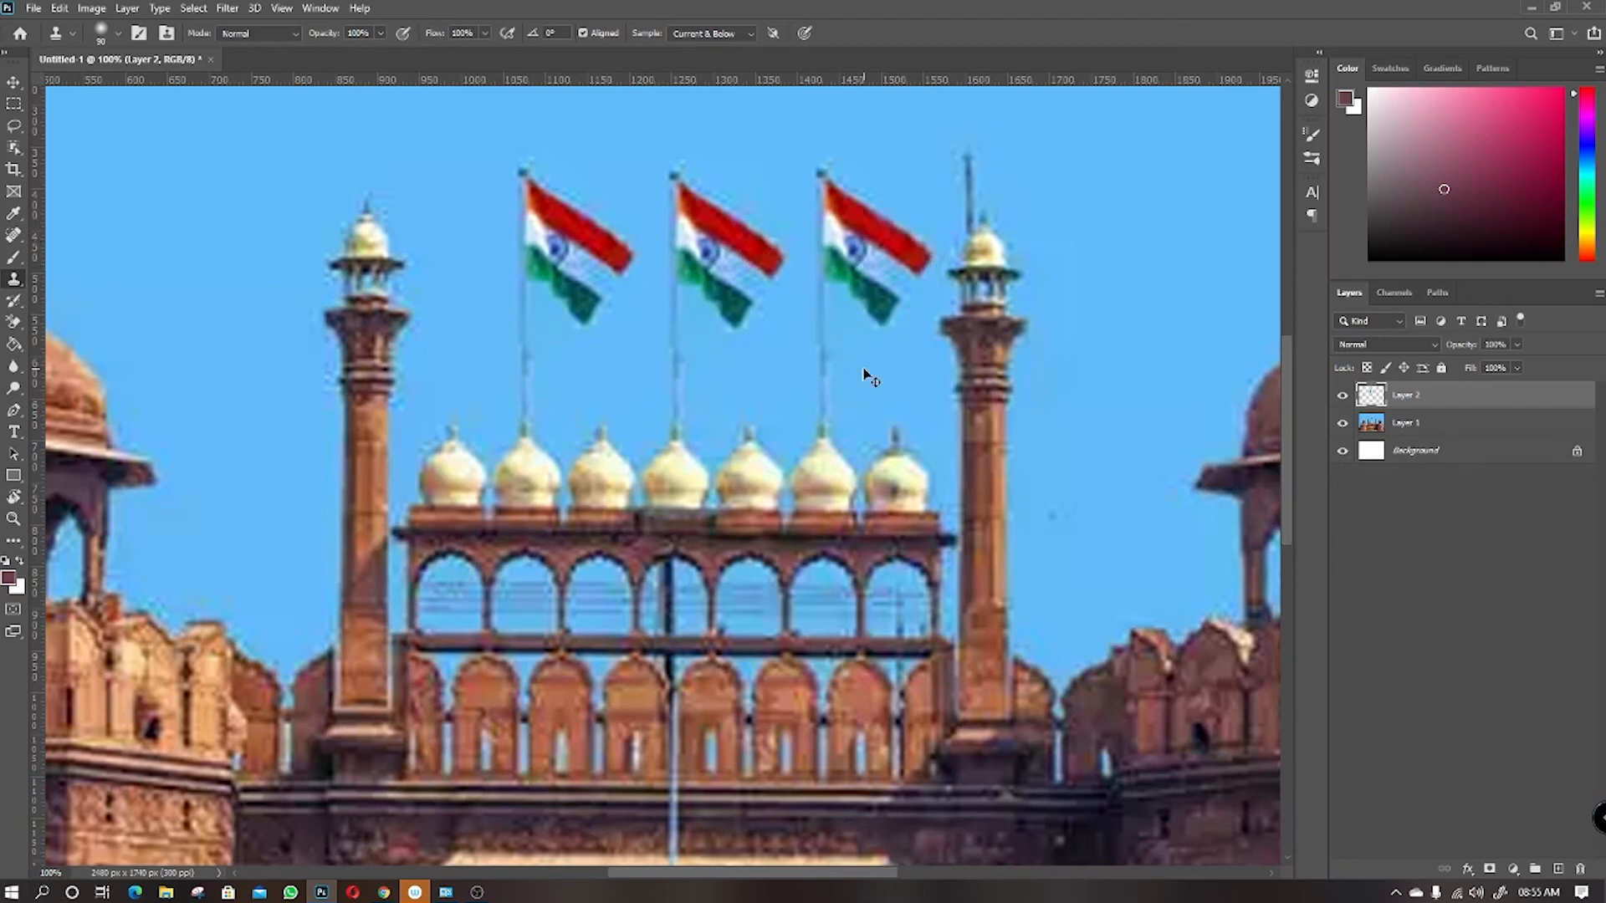
Compare the fort with and without the cloned flags by hiding and showing Layer 2 several times.
scroll(863, 369, "down", 3)
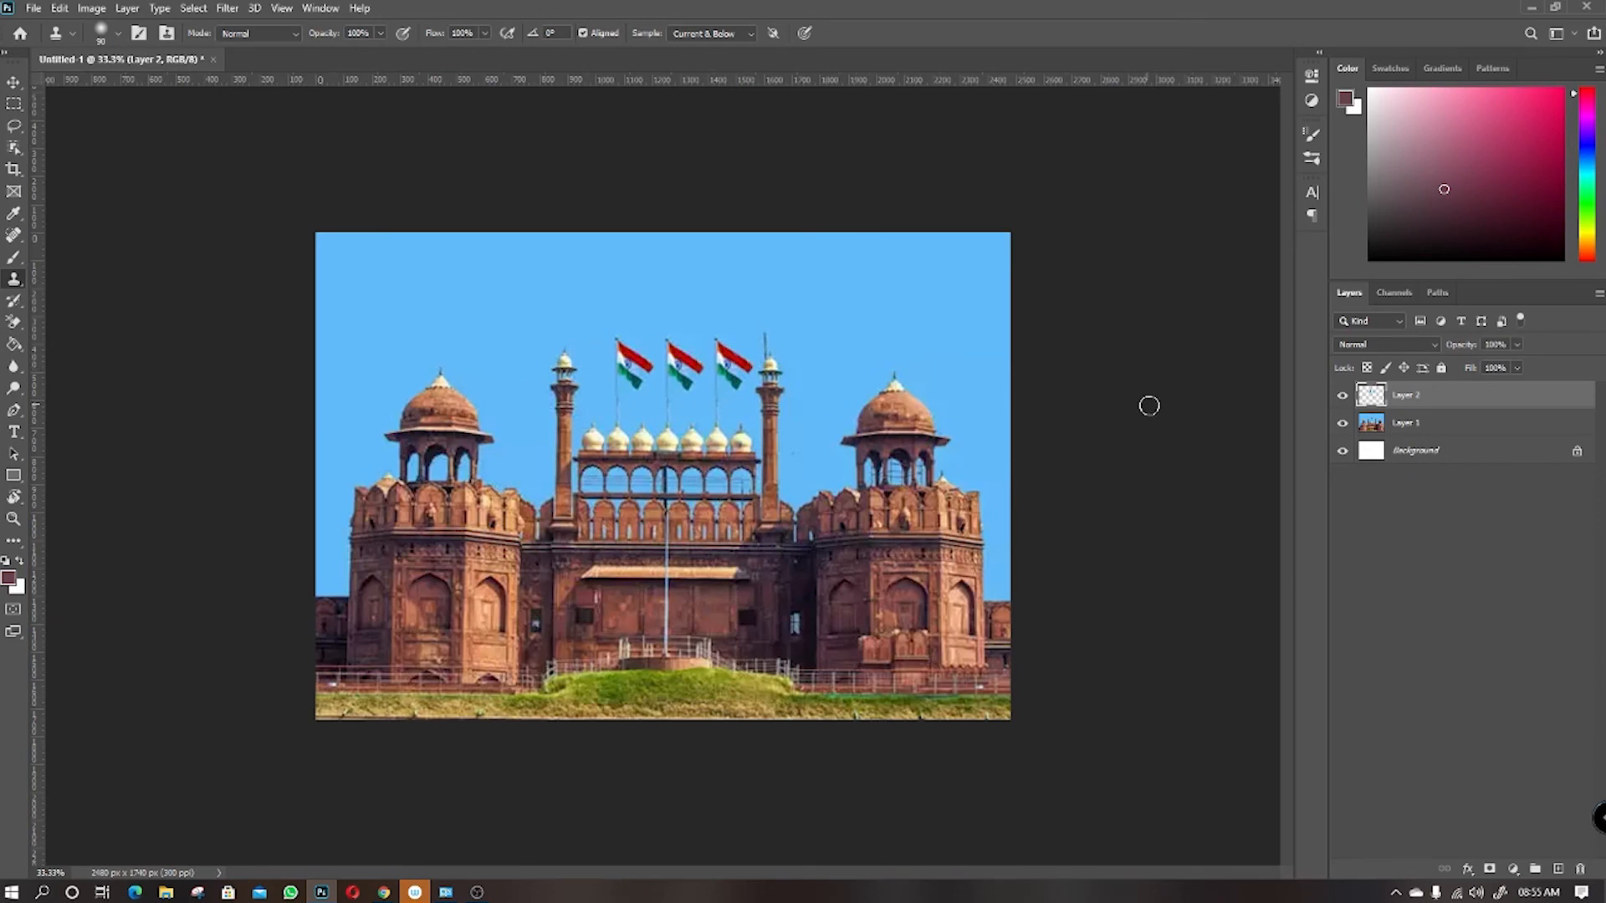
scroll(1154, 409, "up", 1)
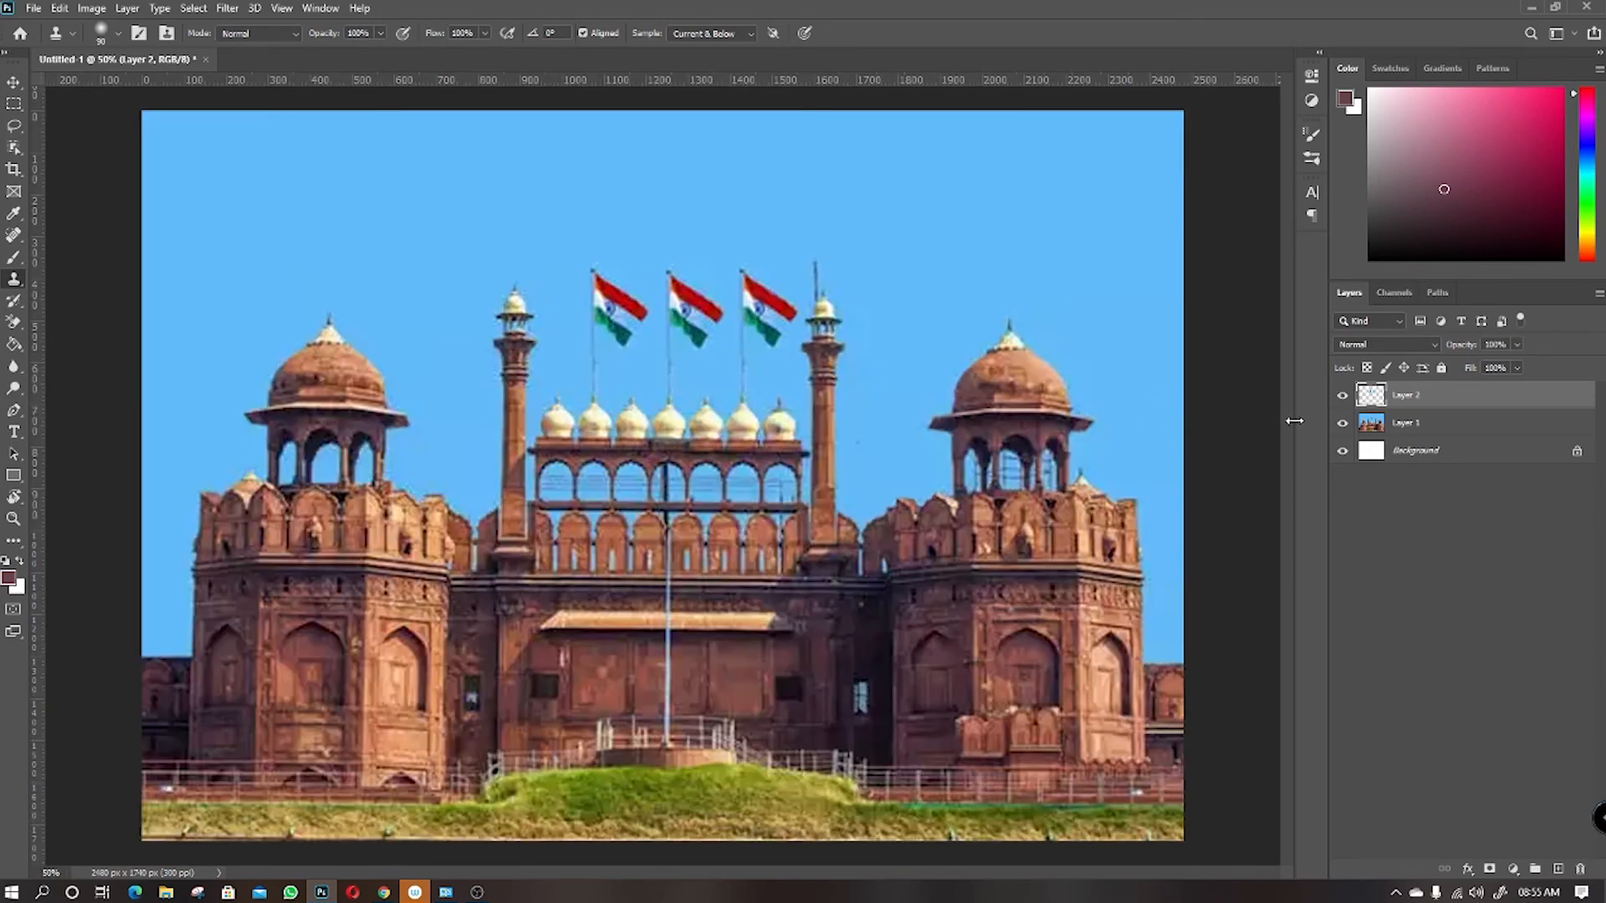
left_click(1342, 400)
left_click(1342, 400)
left_click(1342, 400)
left_click(1343, 400)
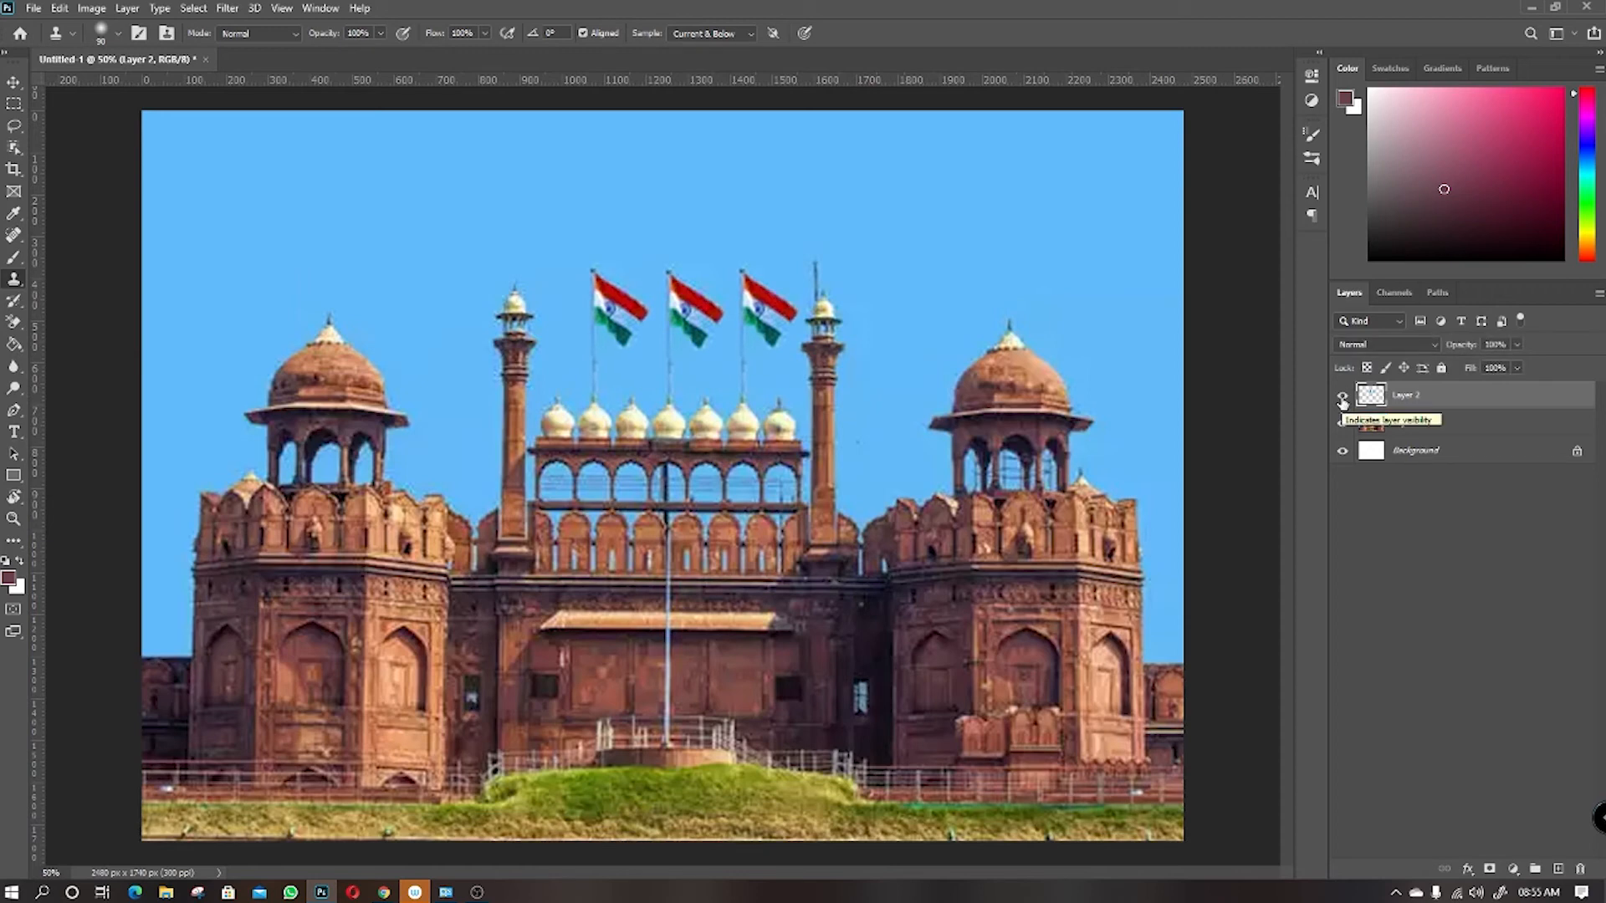
left_click(1343, 402)
left_click(1342, 400)
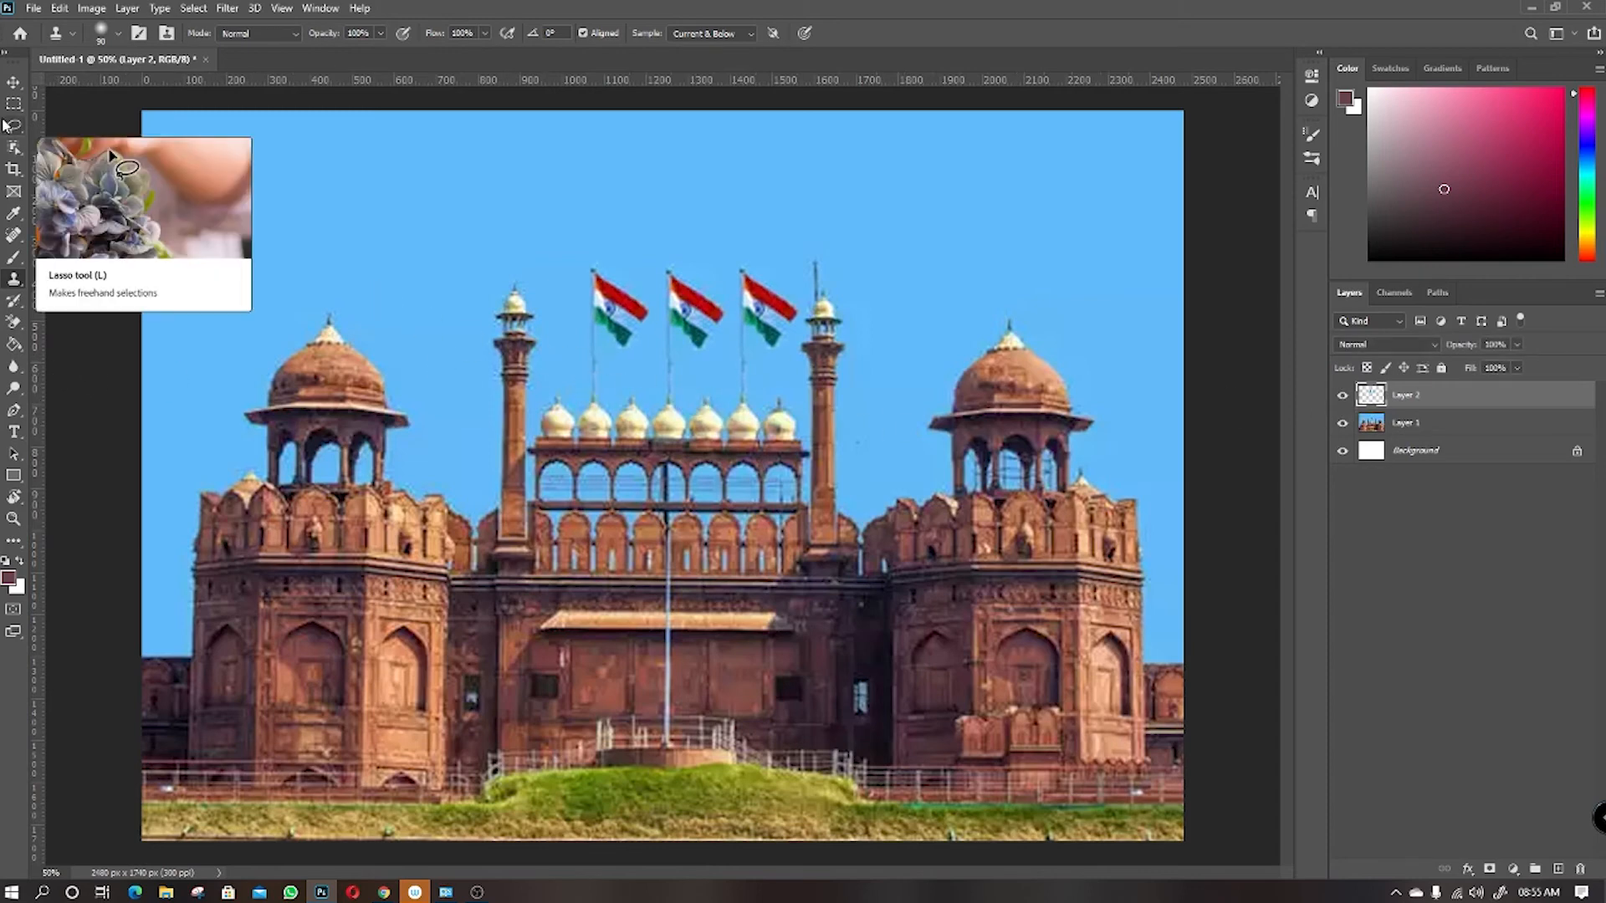
Delete the cloned-flags layer and the Red Fort layer, leaving only the white background.
key("v")
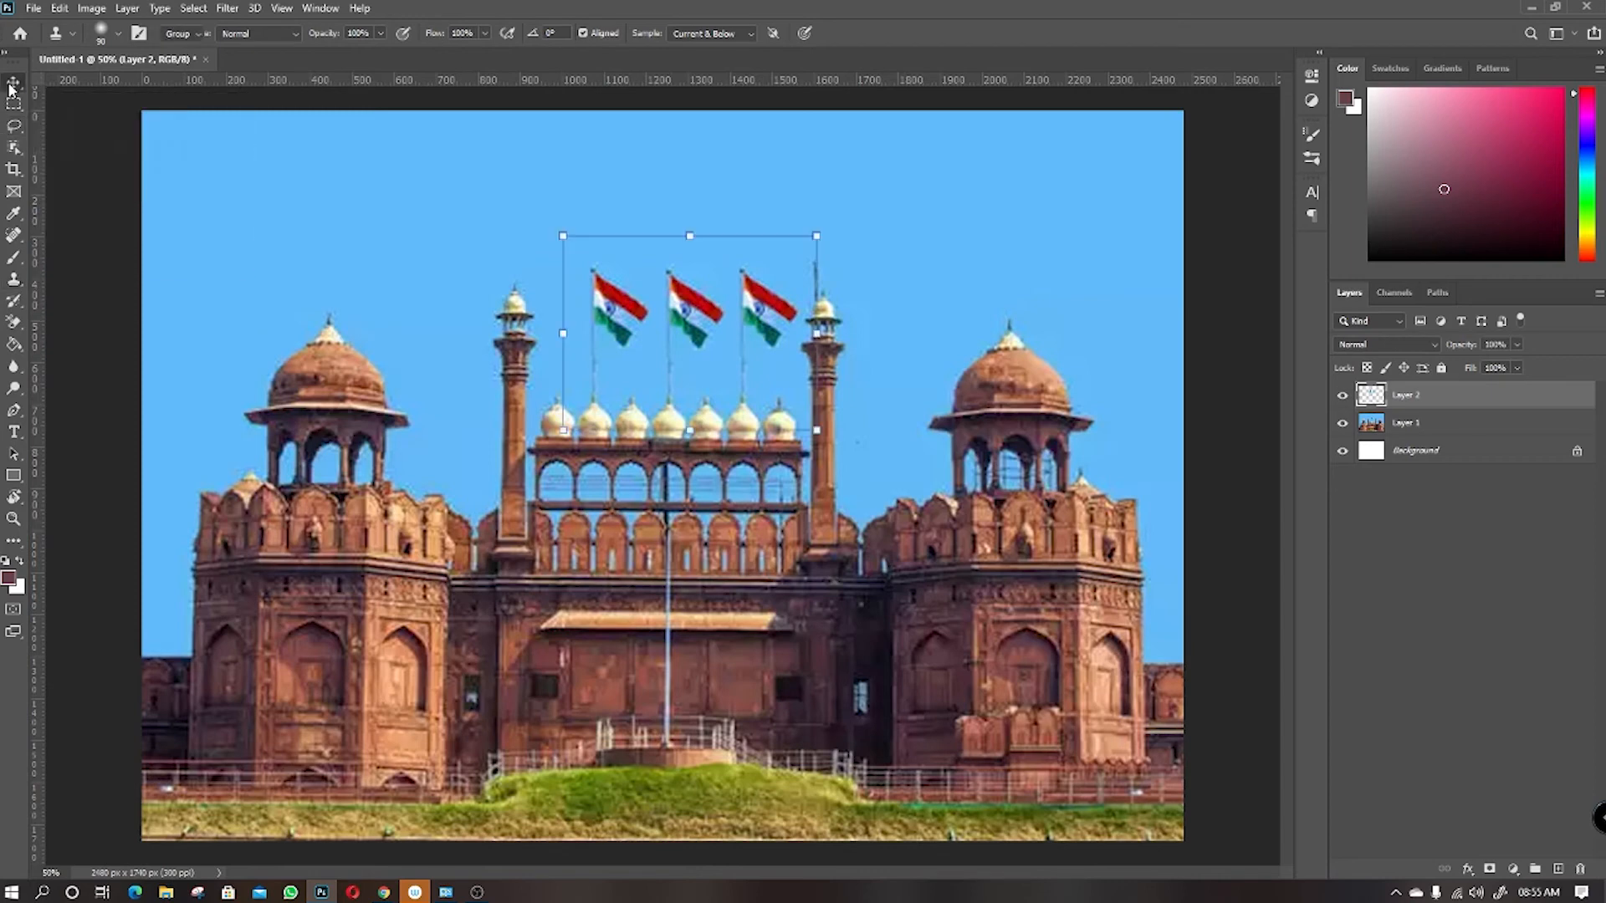
left_click(360, 294)
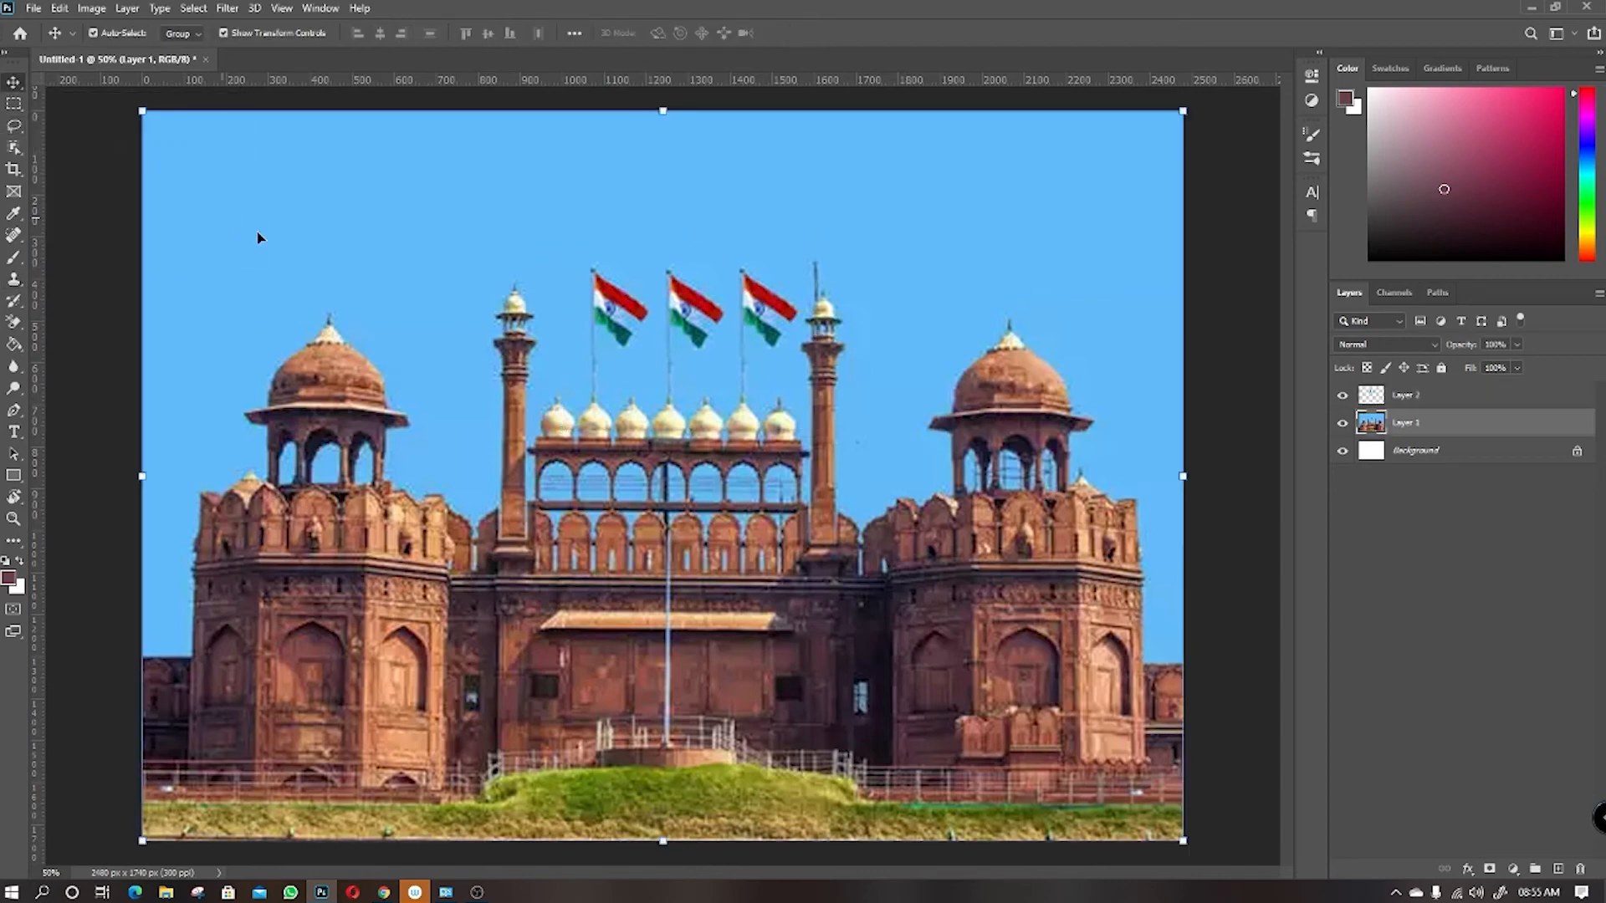
left_click(631, 377)
key("Delete")
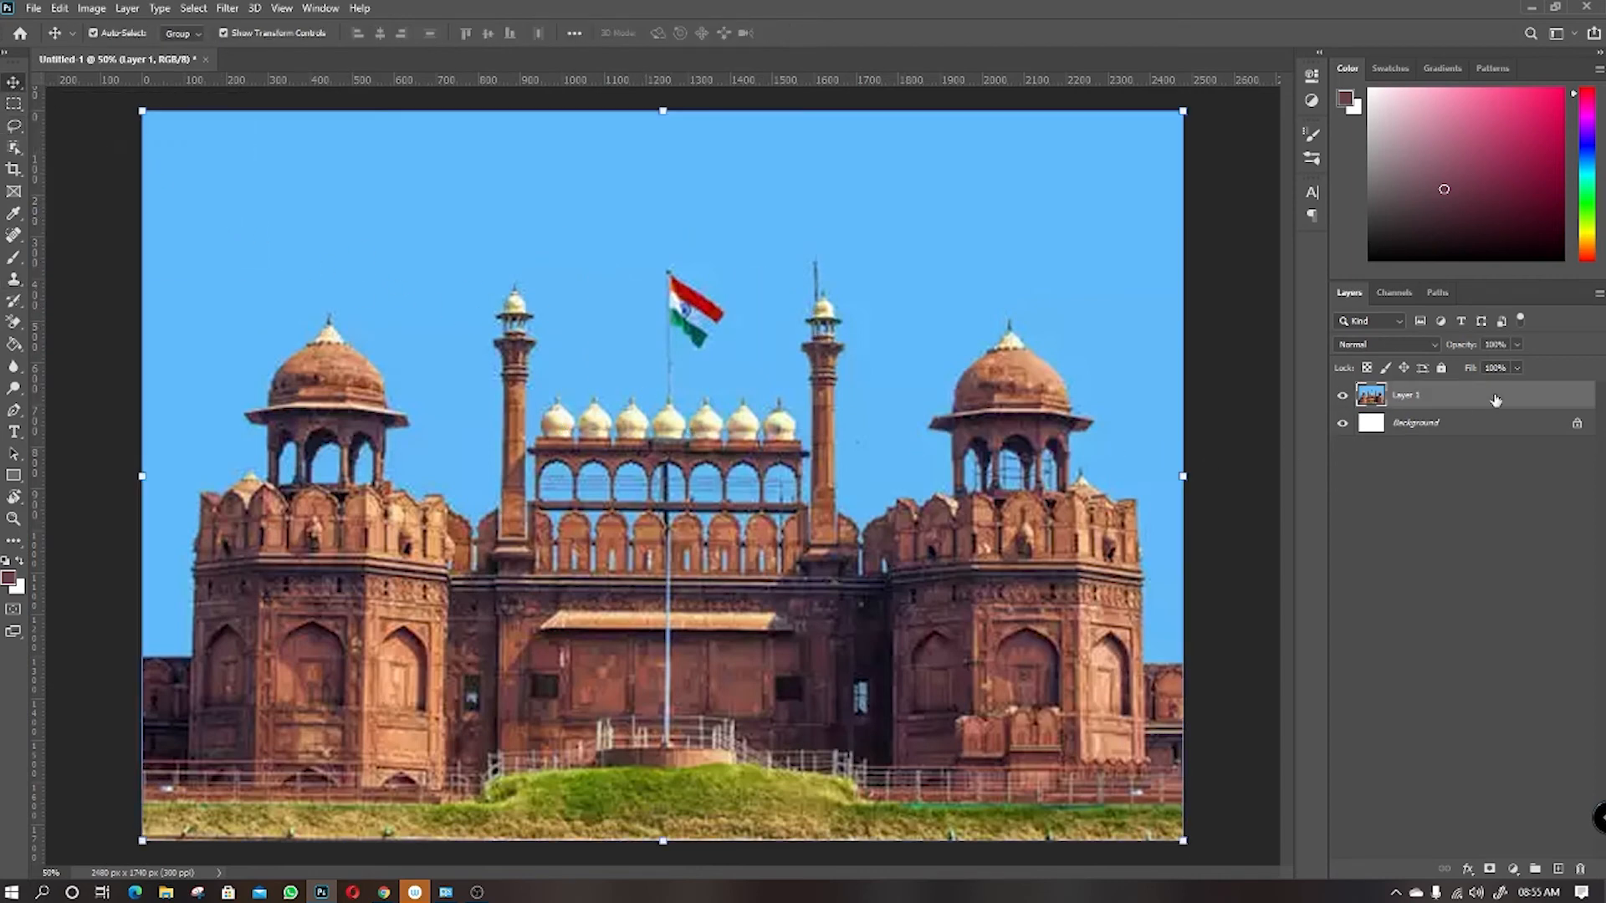
key("Delete")
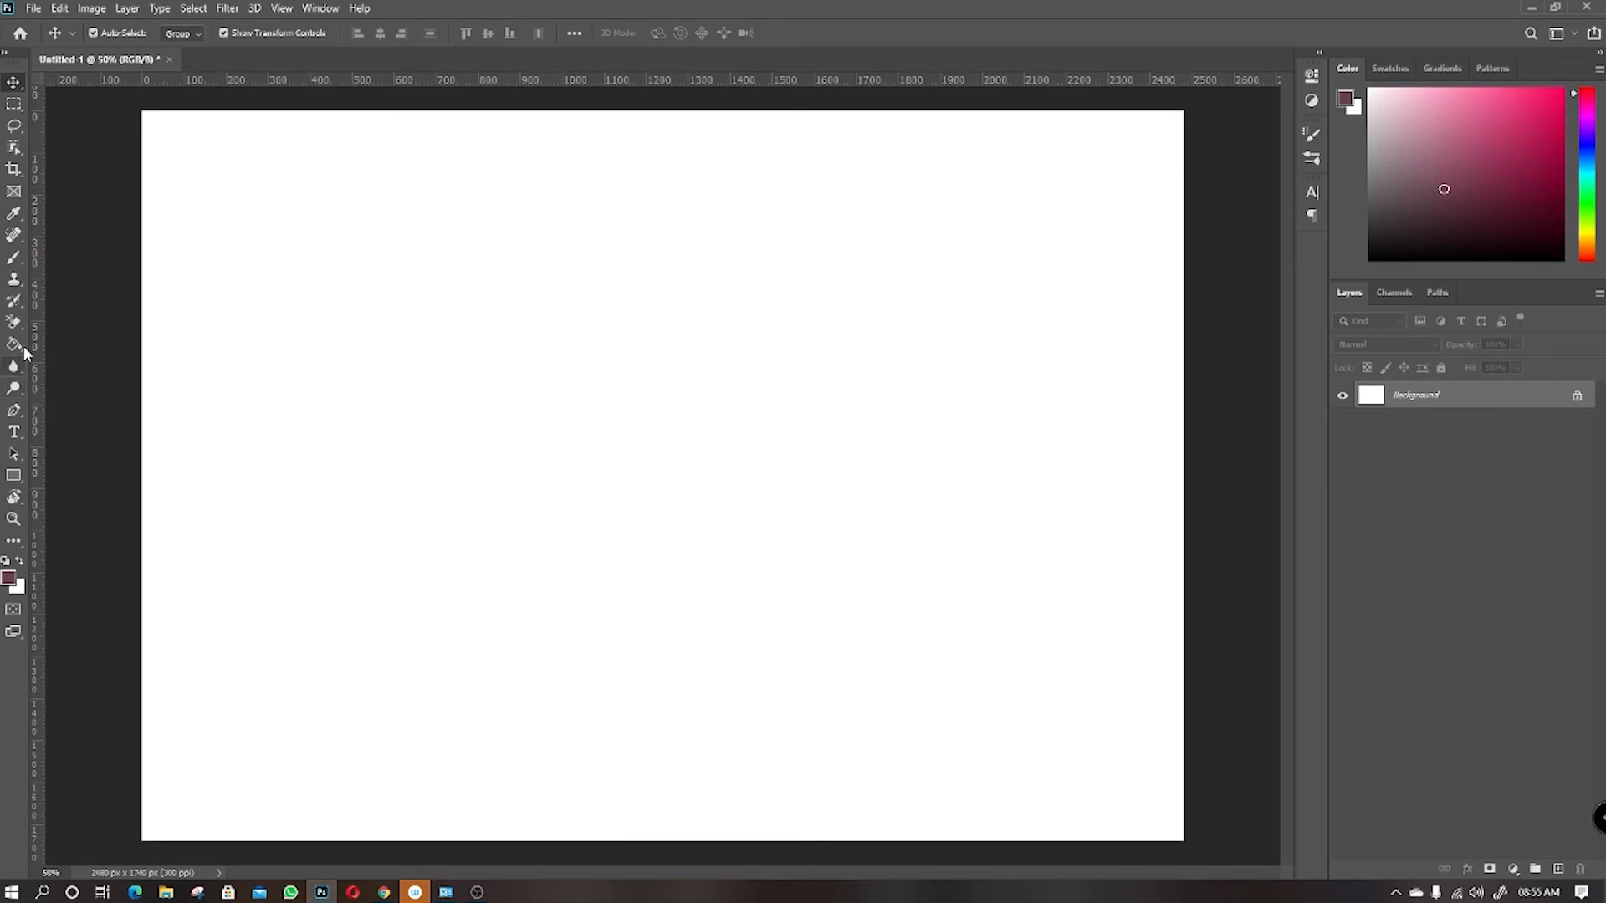
Choose the Pattern Stamp tool, try two green grass strokes across the blank canvas and undo them.
left_click(13, 280)
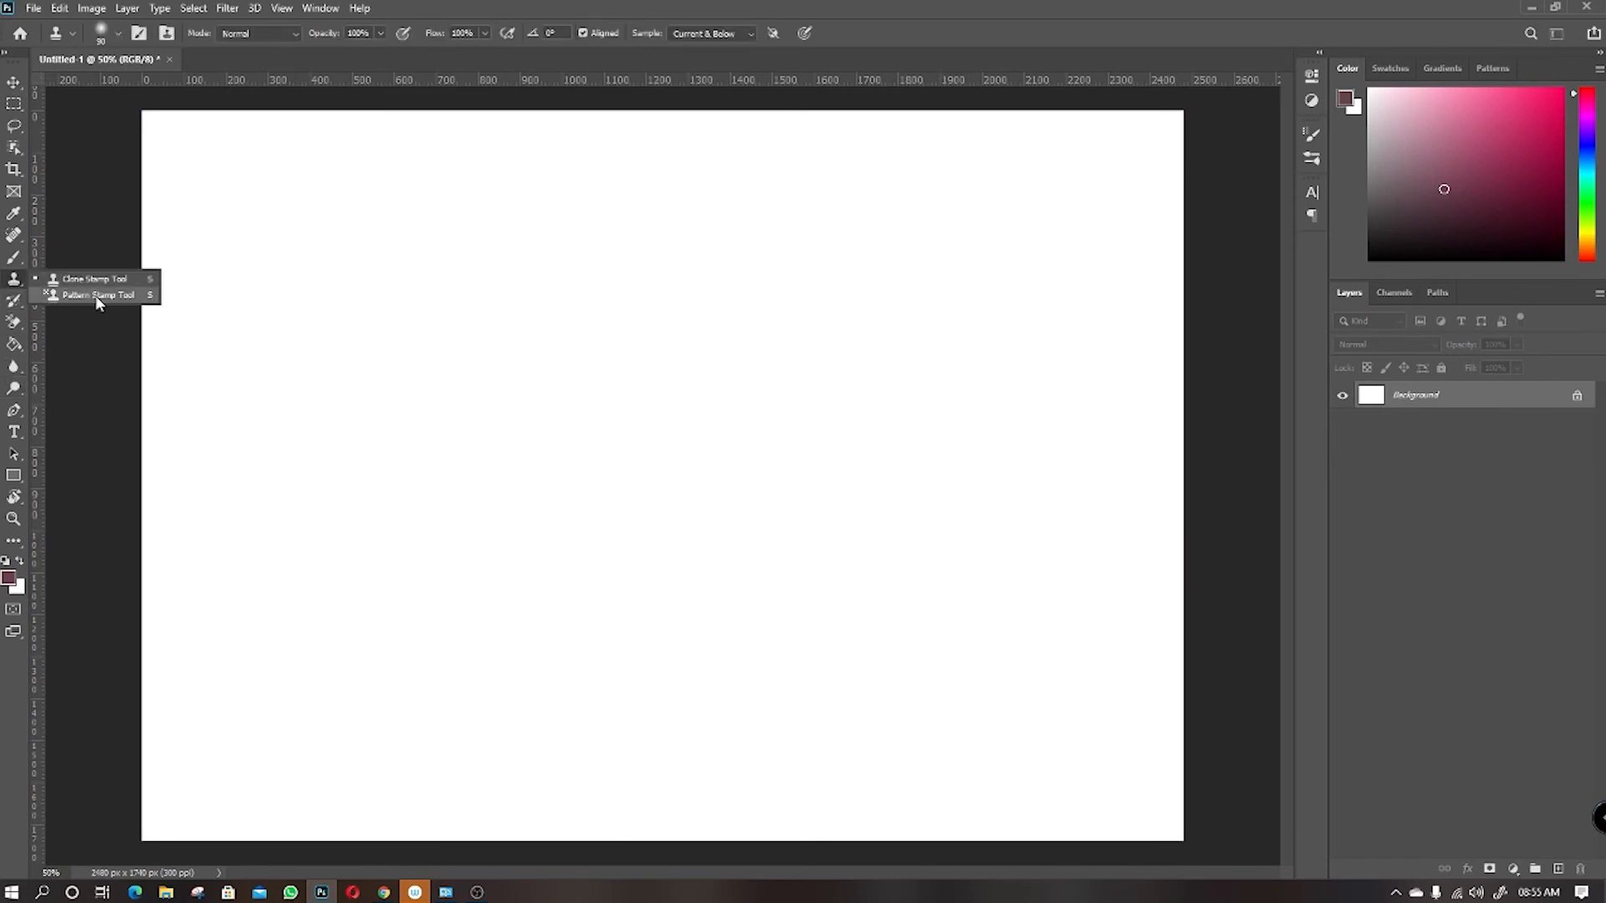
left_click(97, 295)
left_click_drag(251, 368, 895, 334)
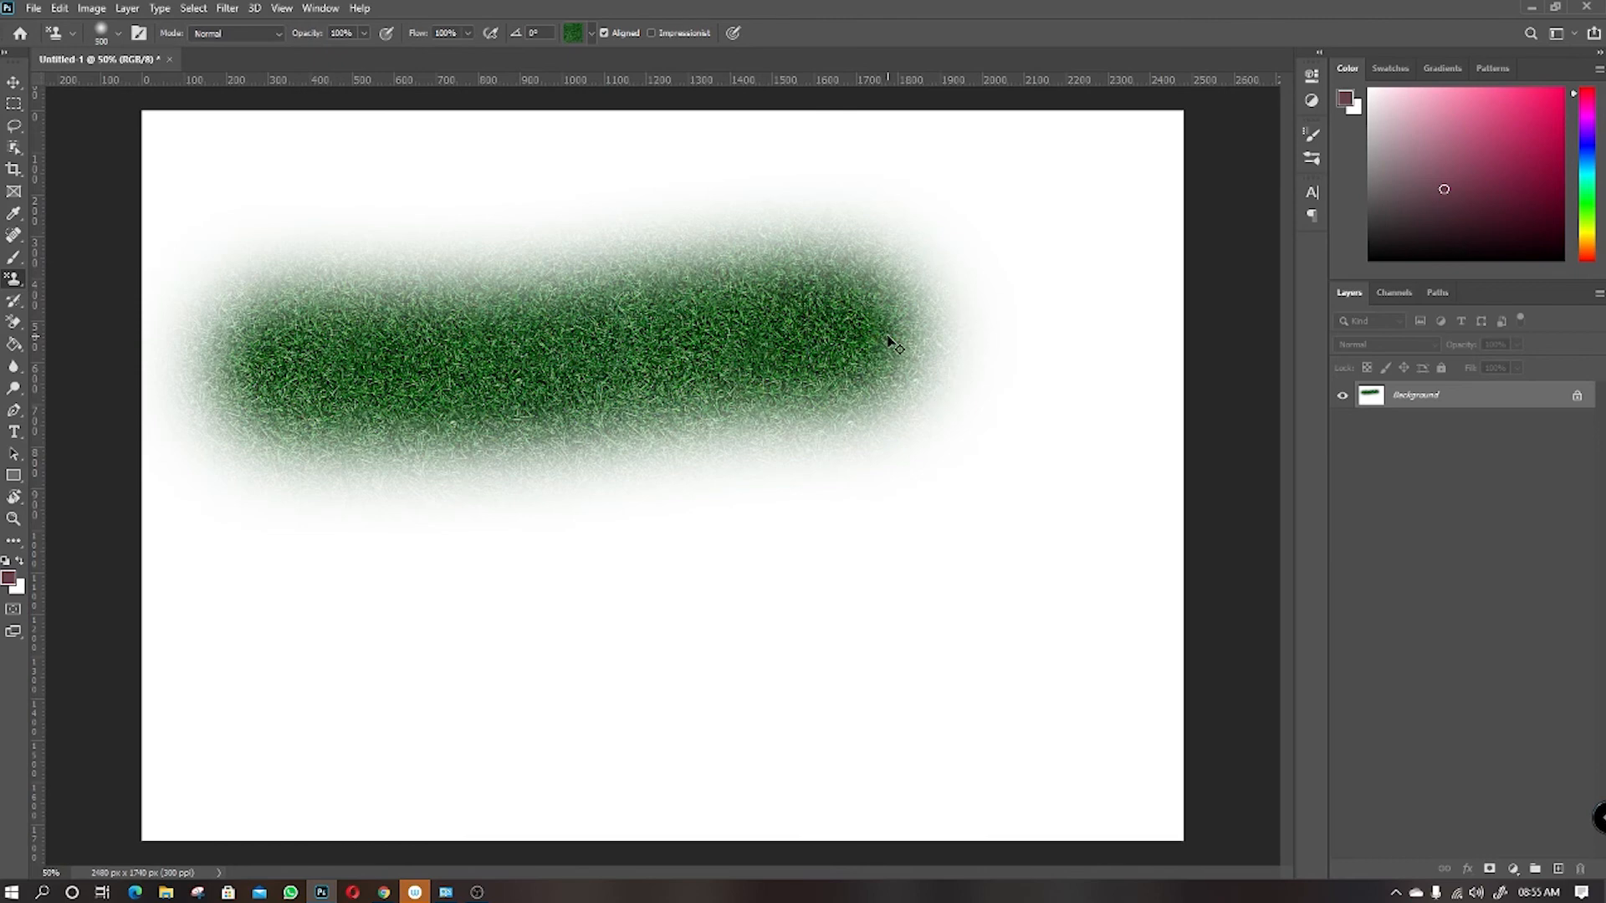
key("ctrl+z")
left_click_drag(318, 313, 884, 334)
key("ctrl+z")
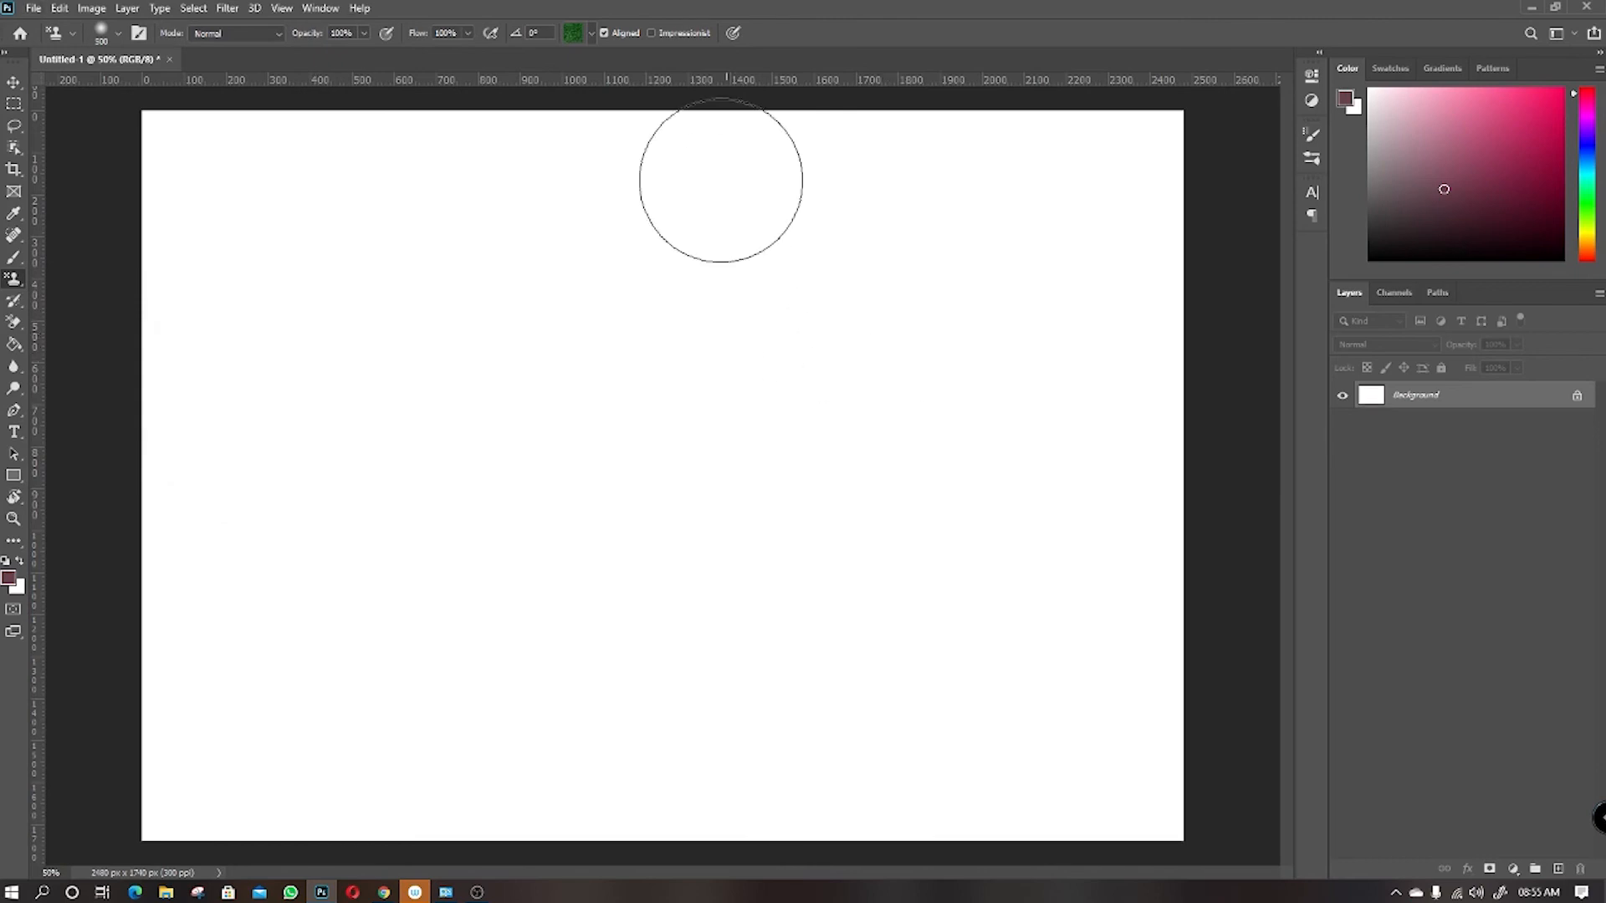
Choose the third Water pattern for the Pattern Stamp, try a stroke with it and undo the stroke.
left_click(591, 34)
left_click(536, 118)
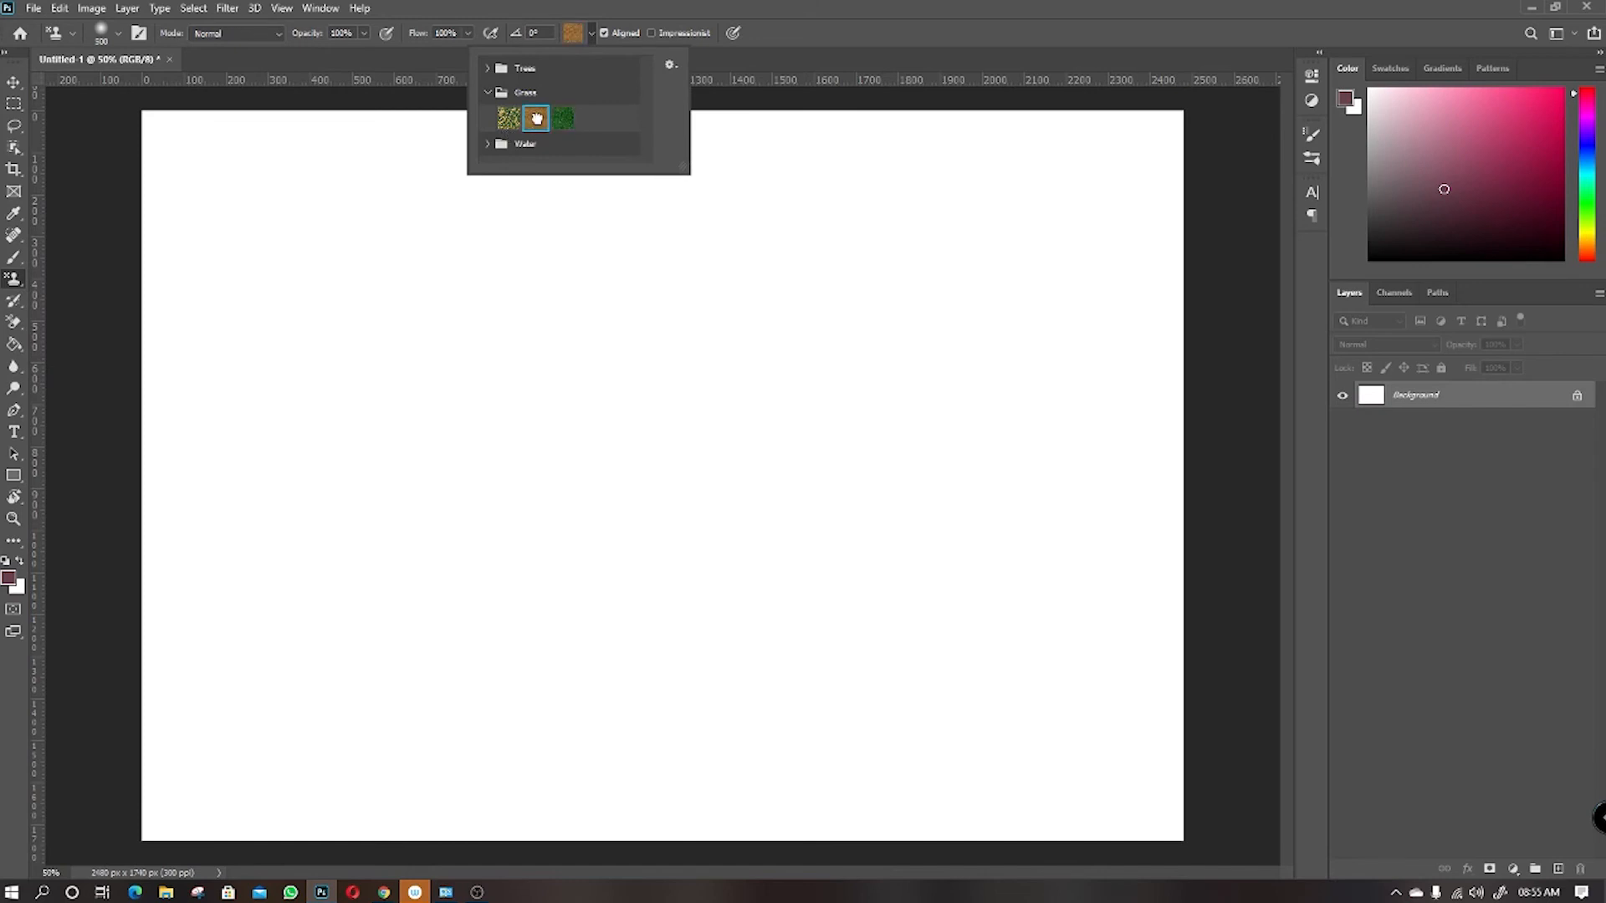
left_click(490, 68)
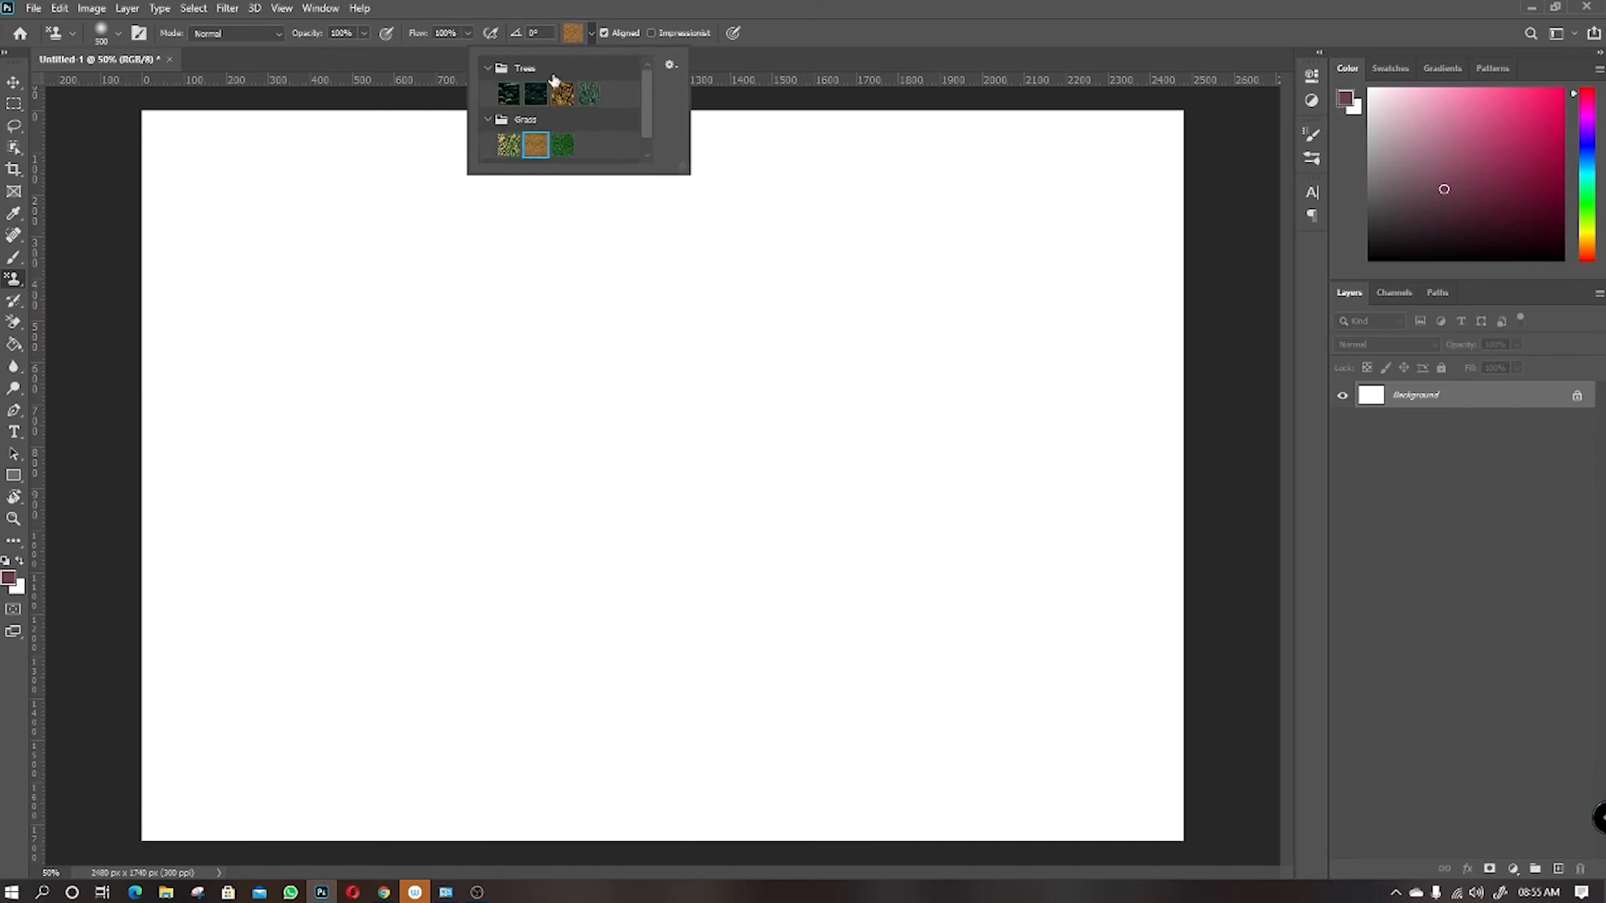
scroll(560, 100, "down", 1)
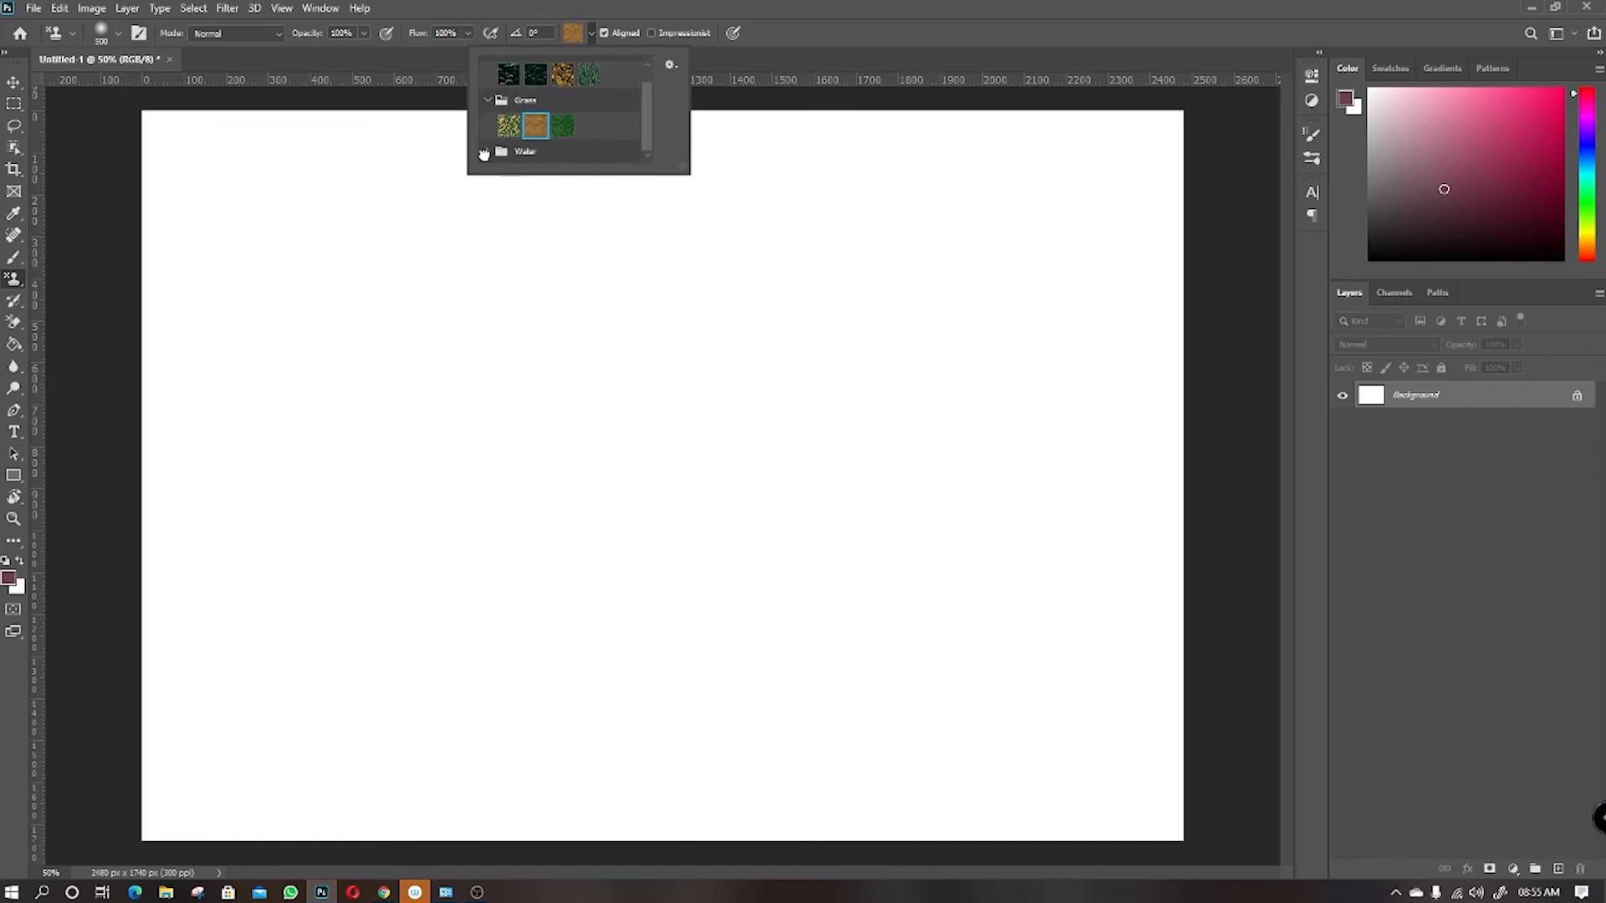
scroll(535, 153, "down", 1)
left_click(566, 151)
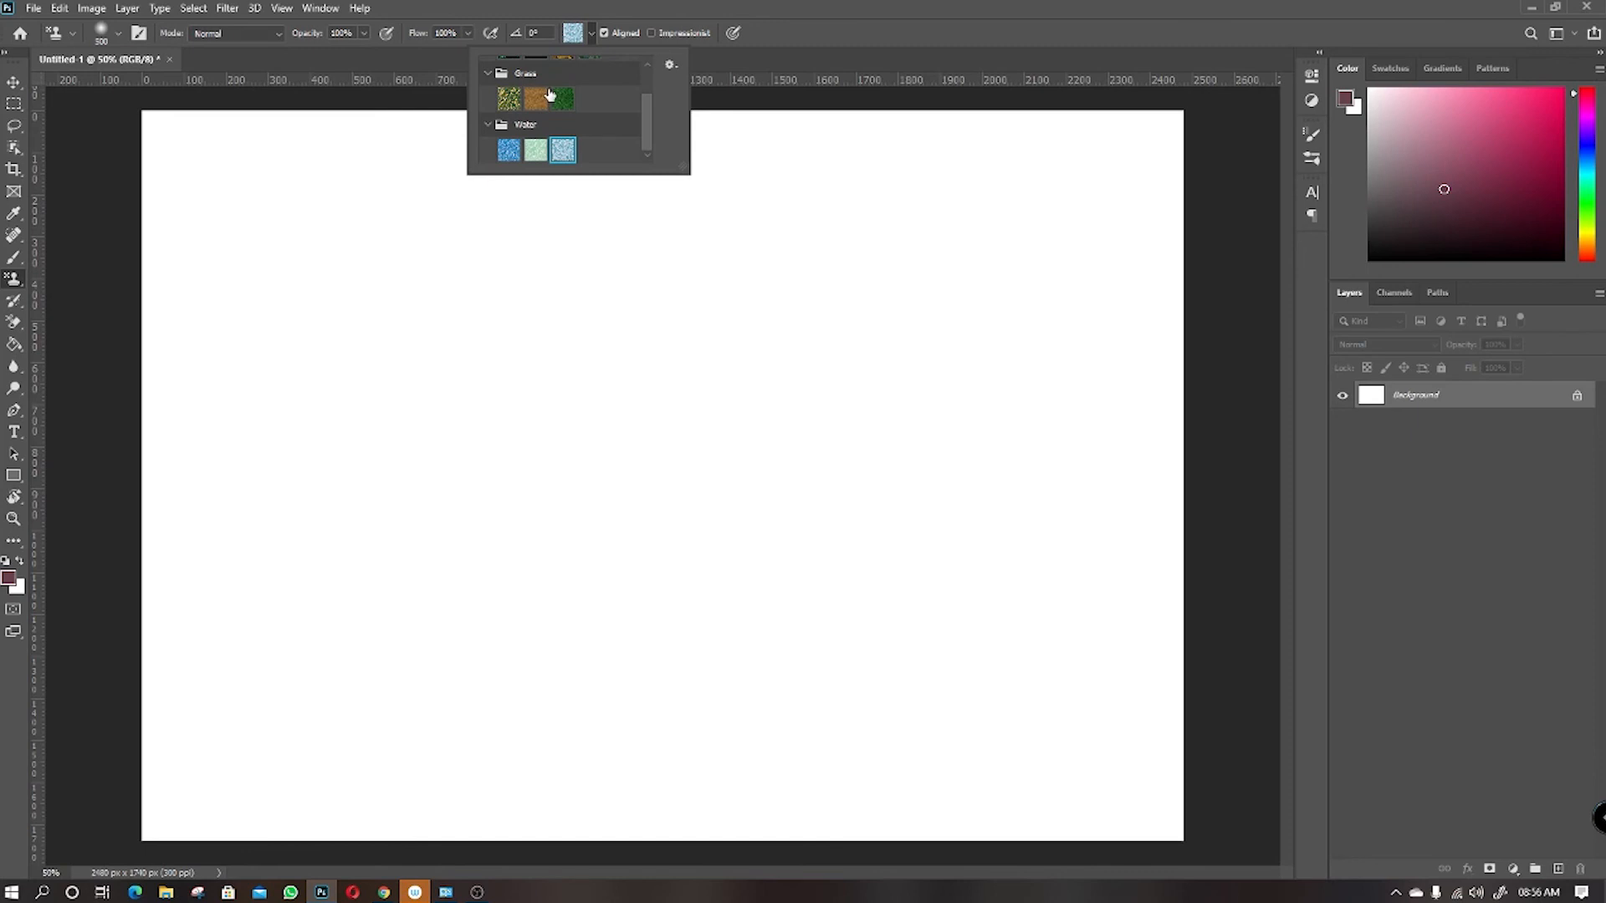
mouse_move(302, 435)
left_mouse_down()
mouse_move(412, 401)
mouse_move(842, 373)
left_mouse_up()
key("ctrl+z")
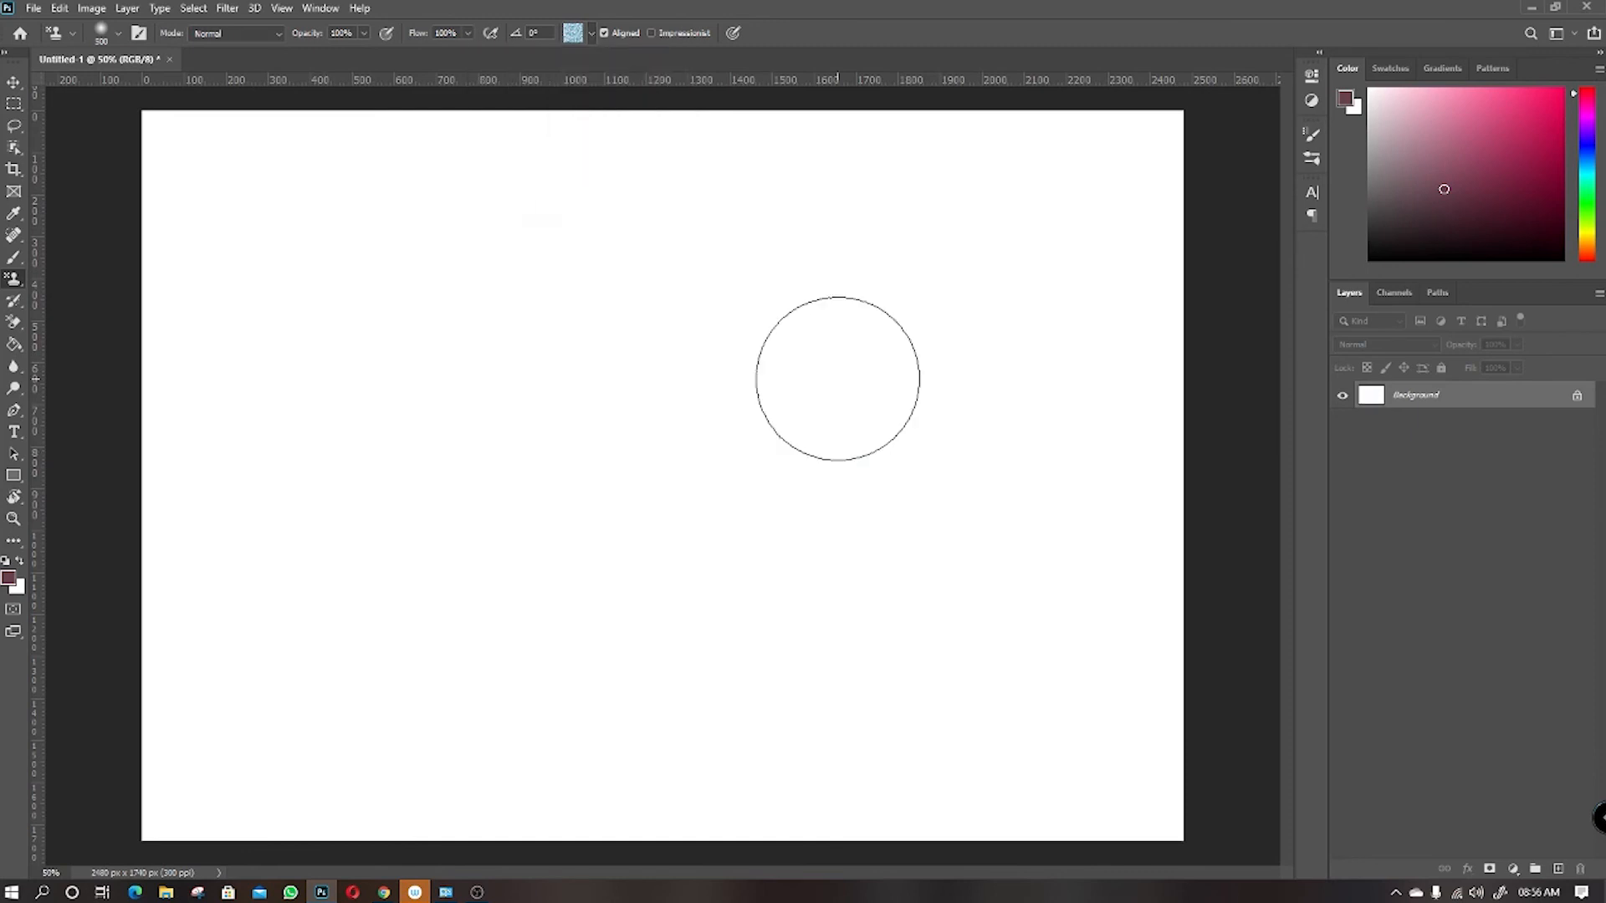
Enlarge the brush to 1100 px and paint the water pattern across the upper part of the canvas.
key("bracketright")
key("bracketright")
key("bracketright")
key("bracketright")
key("bracketright")
key("bracketright")
mouse_move(150, 282)
left_mouse_down()
mouse_move(365, 260)
mouse_move(1140, 276)
left_mouse_up()
mouse_move(1167, 414)
left_mouse_down()
mouse_move(1165, 447)
mouse_move(1000, 496)
mouse_move(364, 511)
mouse_move(266, 468)
mouse_move(329, 453)
mouse_move(1242, 427)
left_mouse_up()
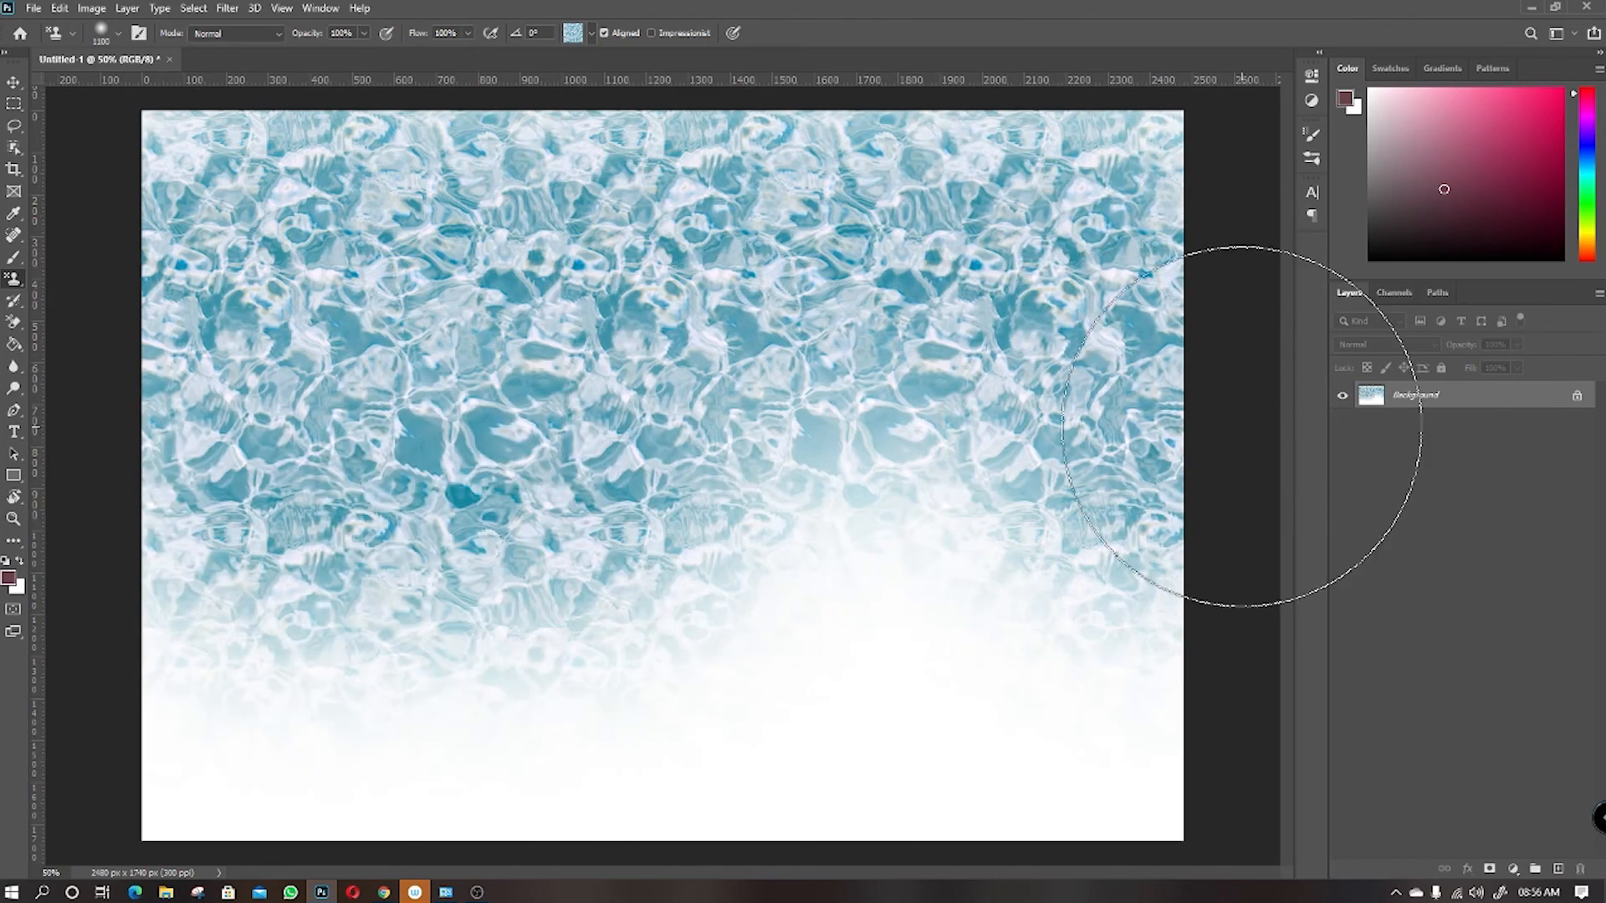
Undo the last water strokes, try painting the pattern over the canvas's lower-left area and undo those attempts too.
key("ctrl+z")
mouse_move(259, 435)
left_mouse_down()
mouse_move(1034, 357)
mouse_move(283, 419)
left_mouse_up()
key("ctrl+z")
key("ctrl+z")
left_click_drag(265, 523, 553, 728)
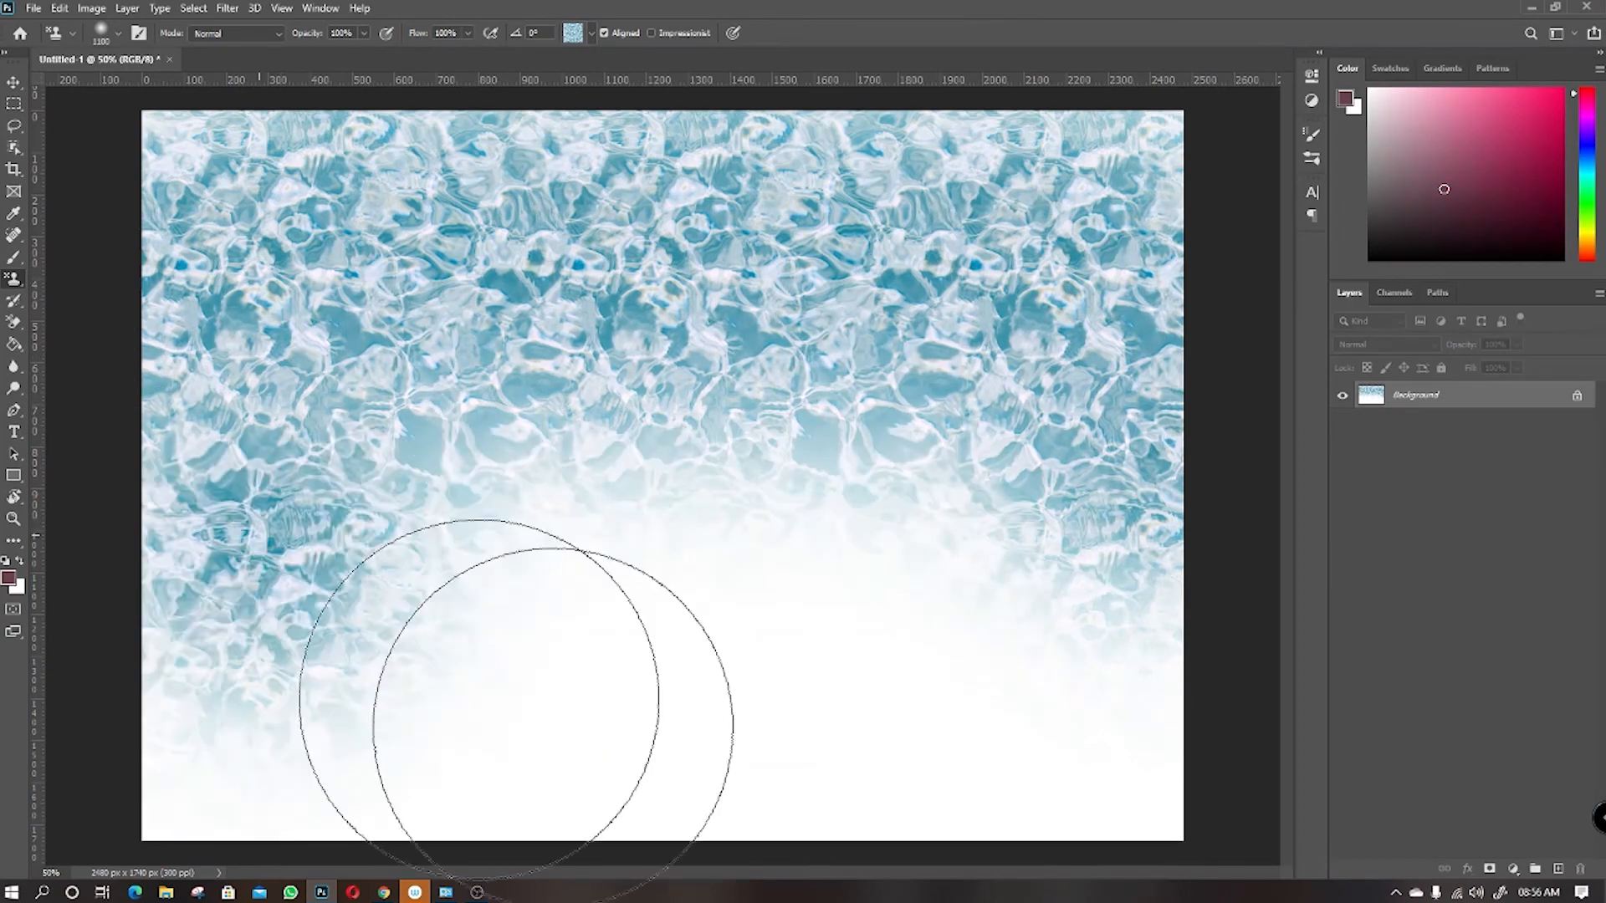
key("ctrl+z")
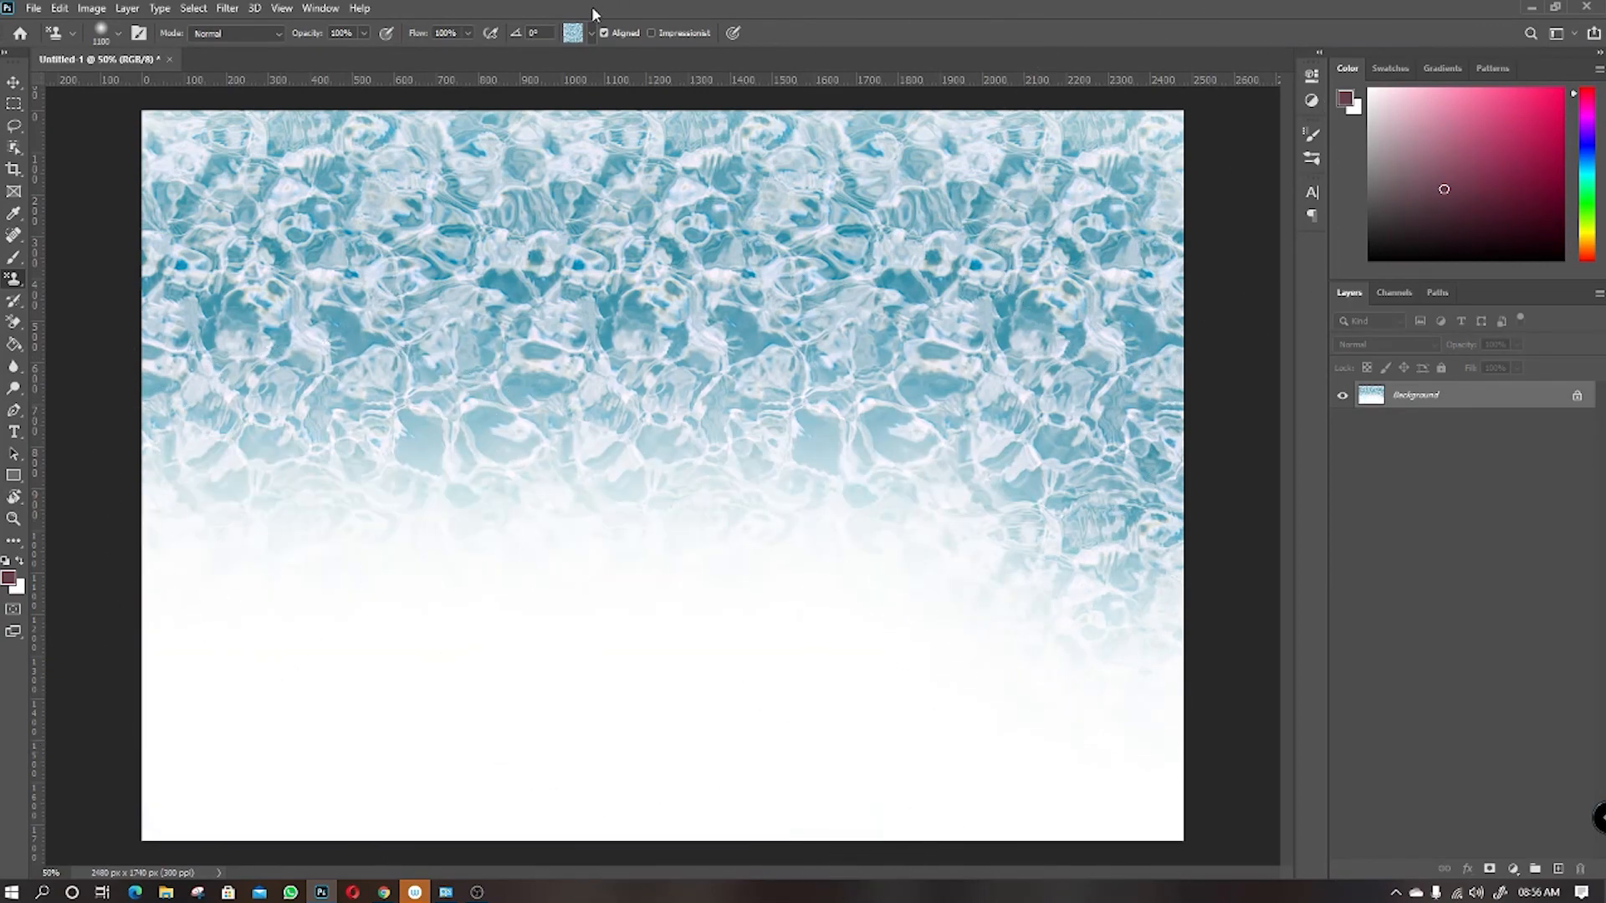
Lower the Pattern Stamp's flow to 24% and opacity to 19%, and paint faint water across the canvas's lower half.
left_click(467, 33)
mouse_move(351, 629)
left_mouse_down()
mouse_move(334, 634)
mouse_move(1104, 717)
left_mouse_up()
key("ctrl+z")
left_click(363, 34)
left_click_drag(314, 54, 297, 54)
mouse_move(348, 610)
left_mouse_down()
mouse_move(254, 660)
mouse_move(1090, 661)
mouse_move(1005, 722)
mouse_move(111, 742)
mouse_move(1039, 717)
left_mouse_up()
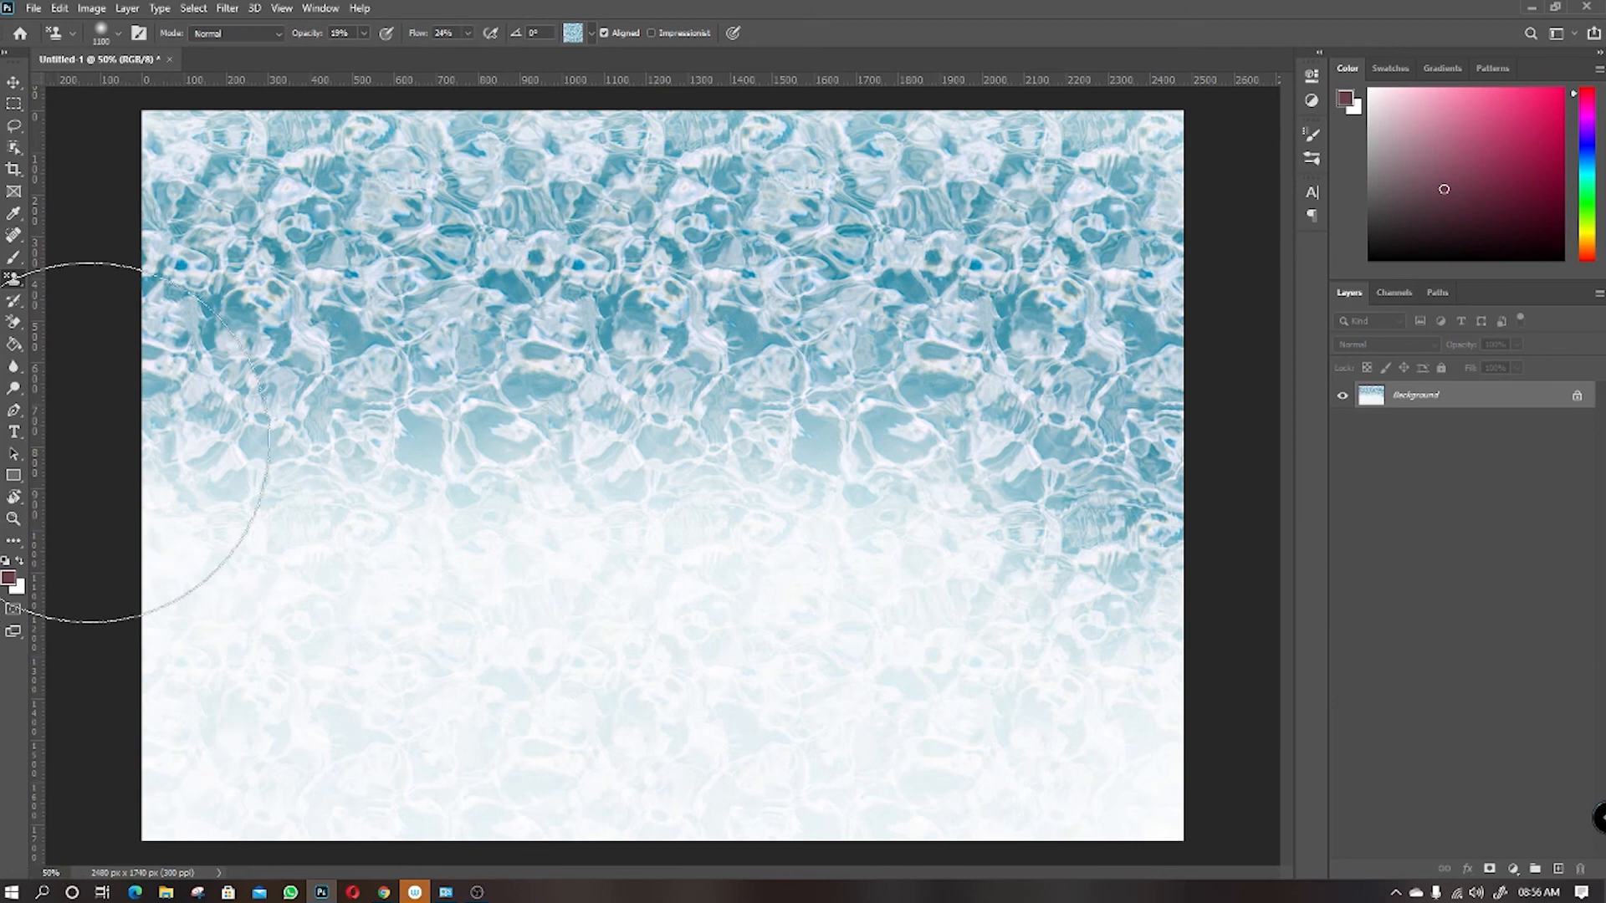
left_click(15, 82)
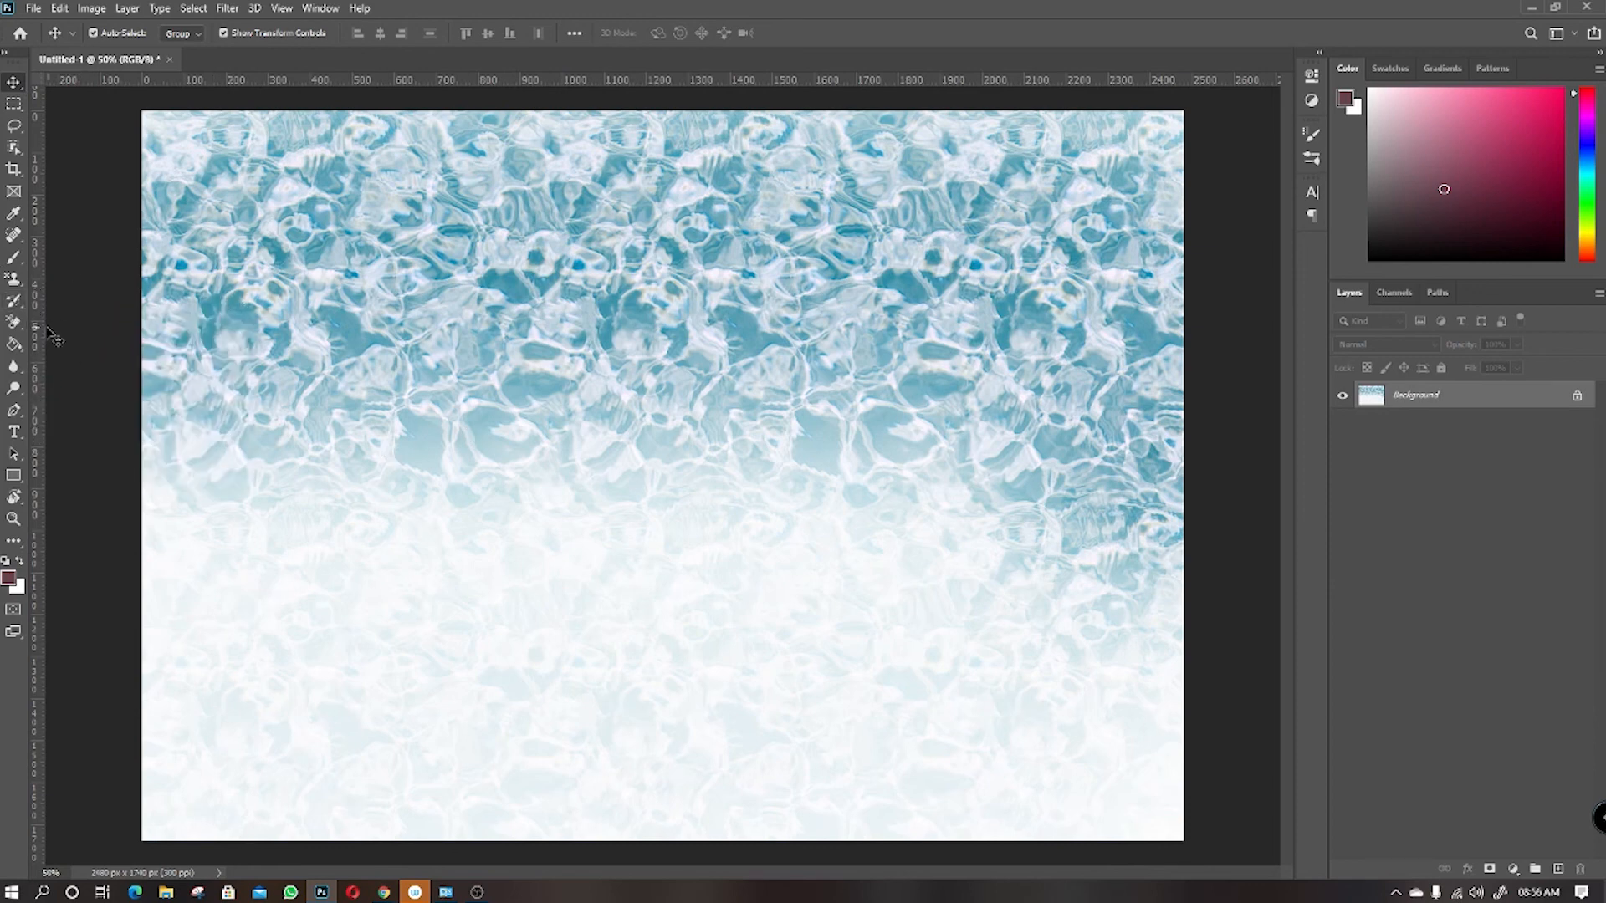
left_click(14, 326)
left_click(19, 299)
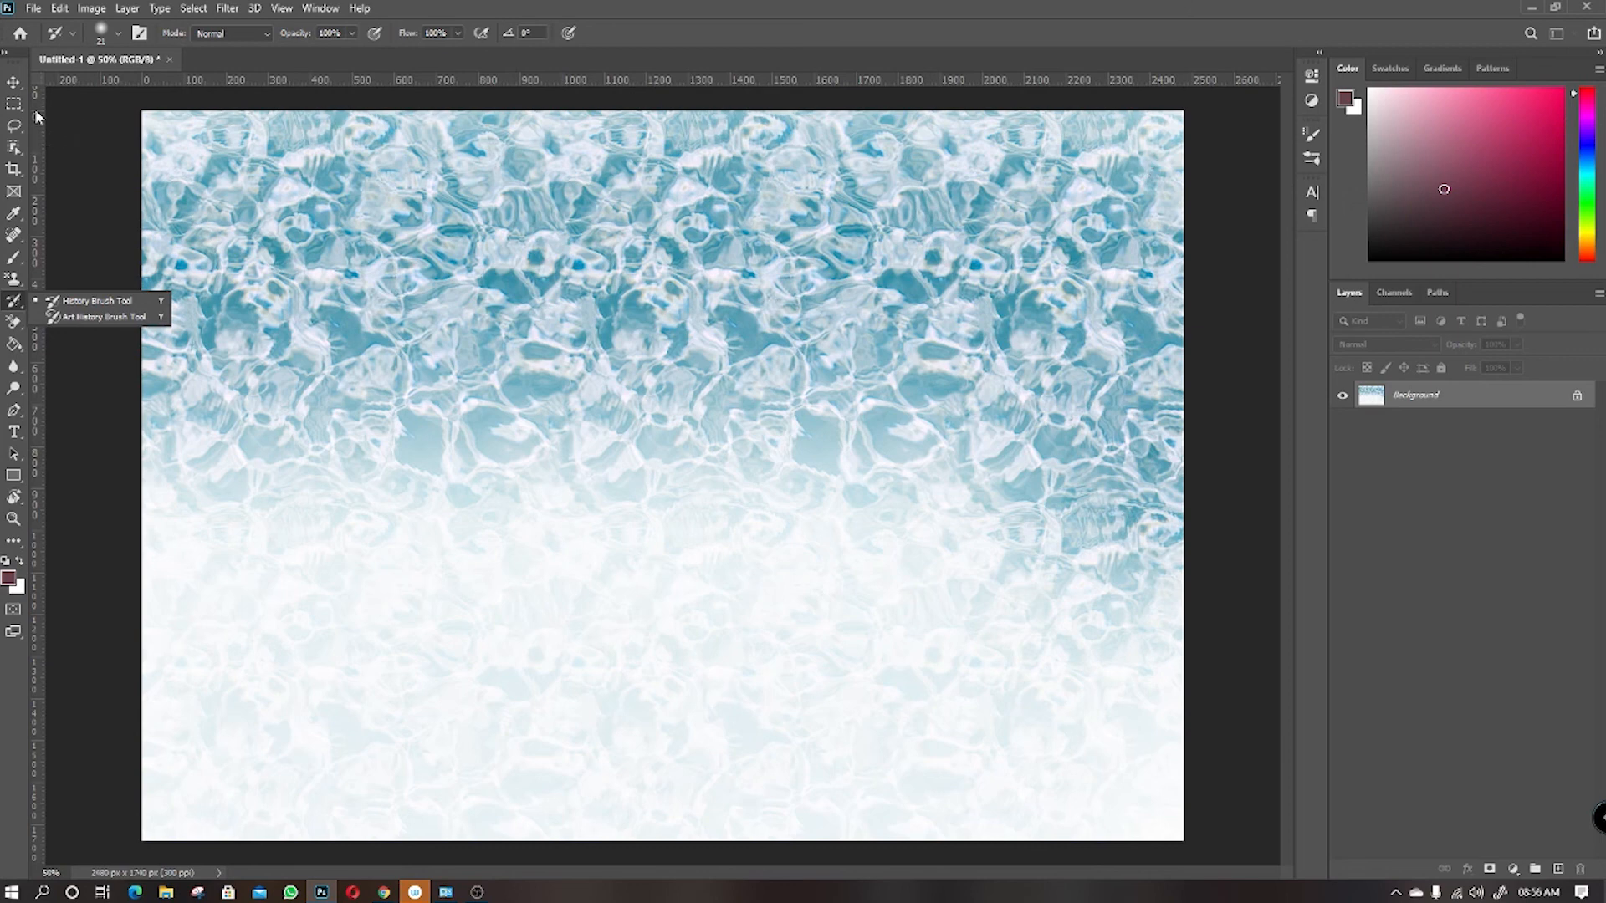
left_click(14, 83)
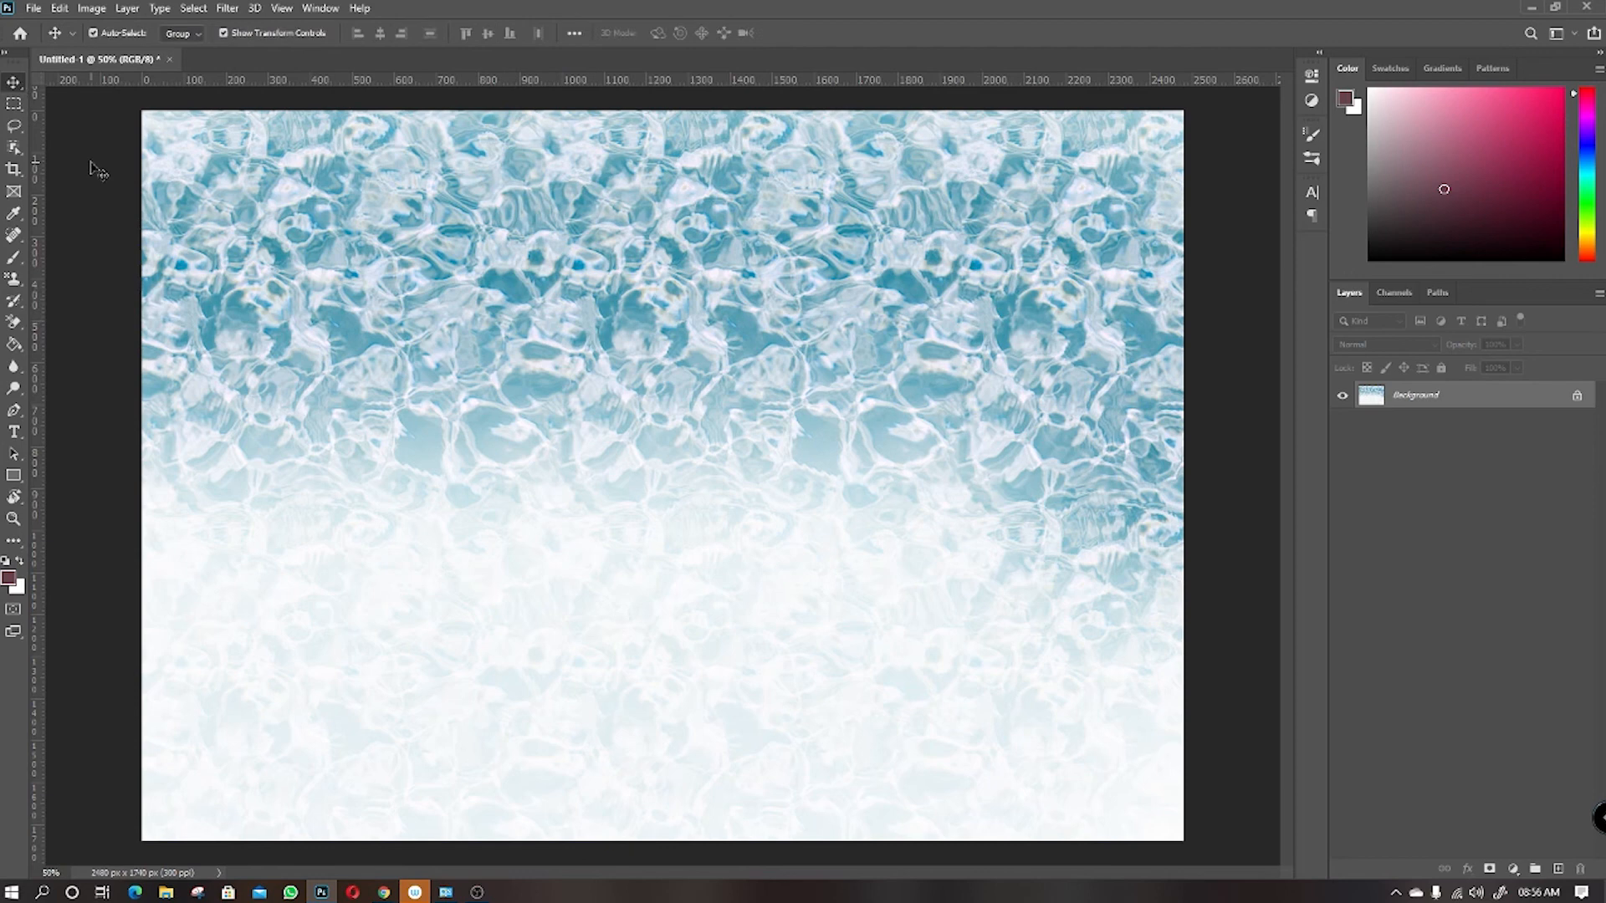